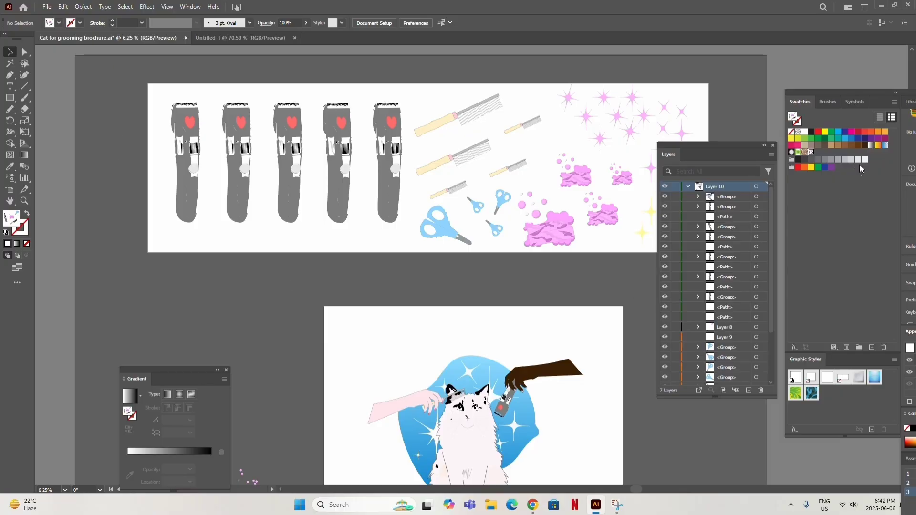
Copy all the grooming artwork (clipper, soap suds, scissors, comb and sparkles) from the small square artboard in the cat grooming brochure document.
left_click_drag(709, 144, 806, 239)
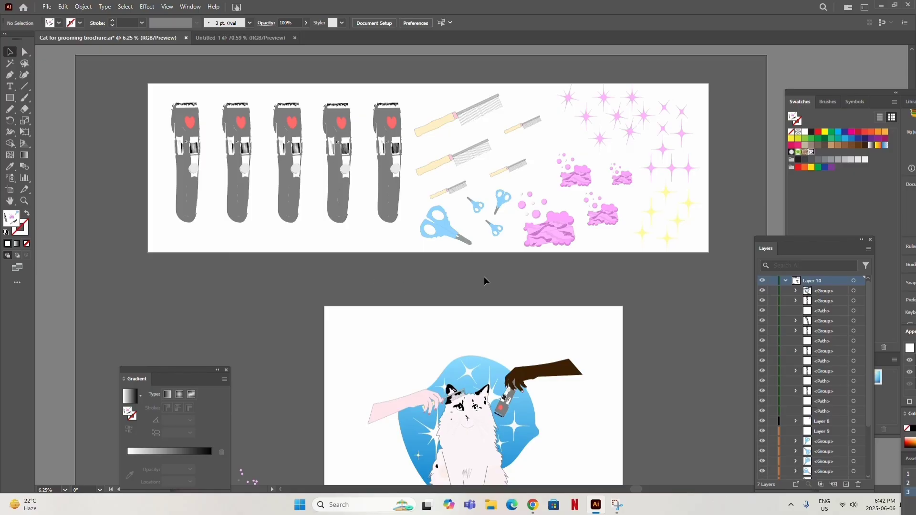
scroll(253, 255, "down", 8)
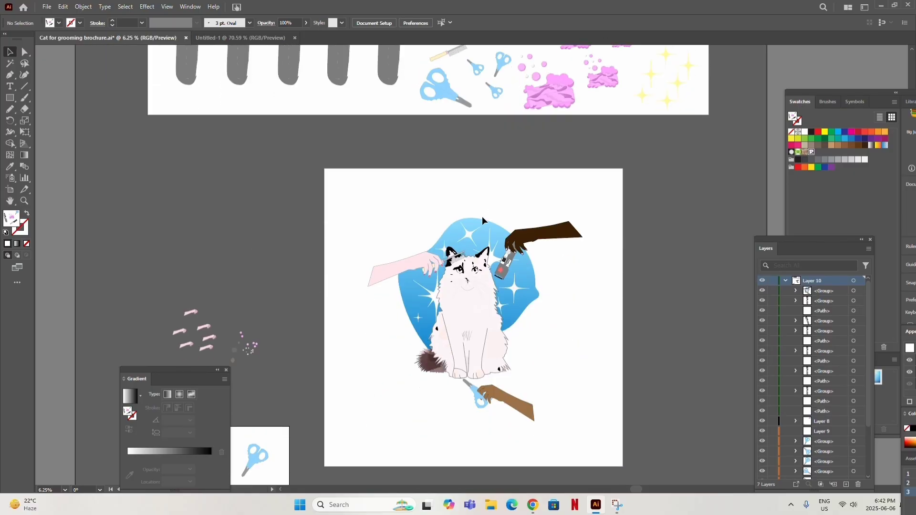
scroll(344, 186, "down", 8)
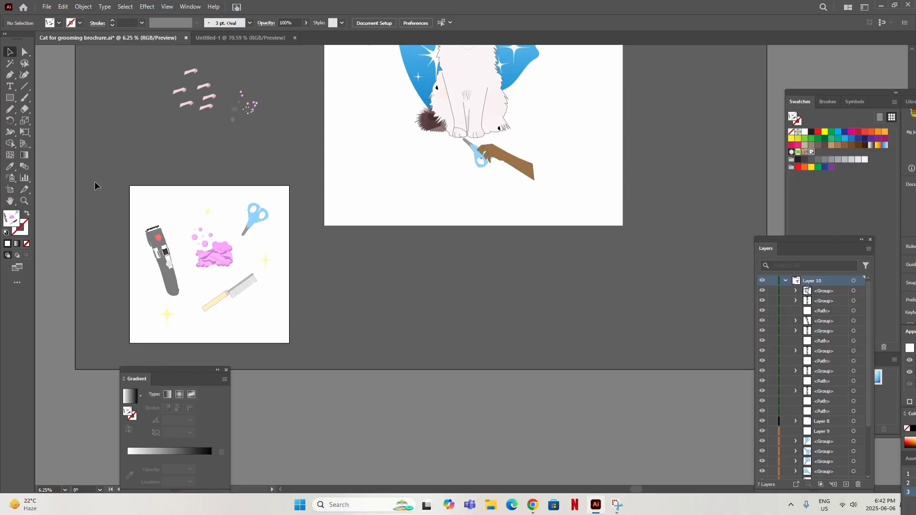
scroll(216, 136, "down", 1)
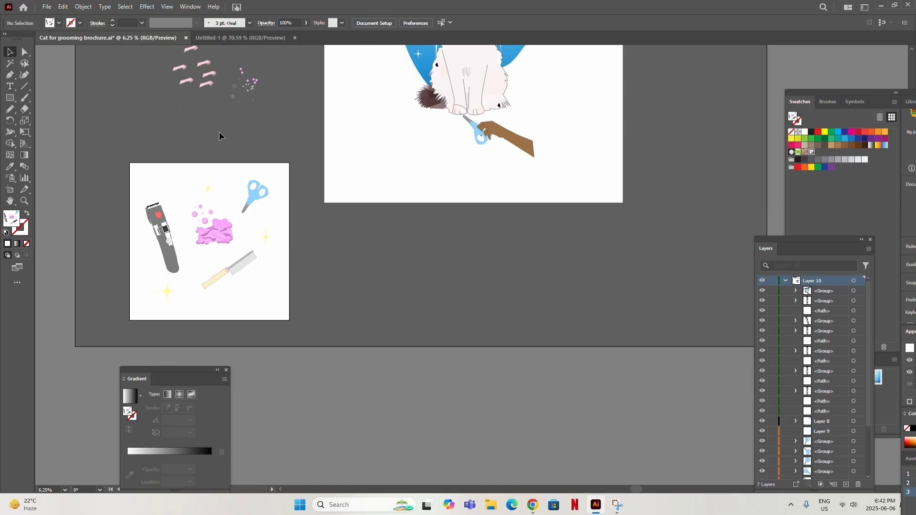
left_click(251, 43)
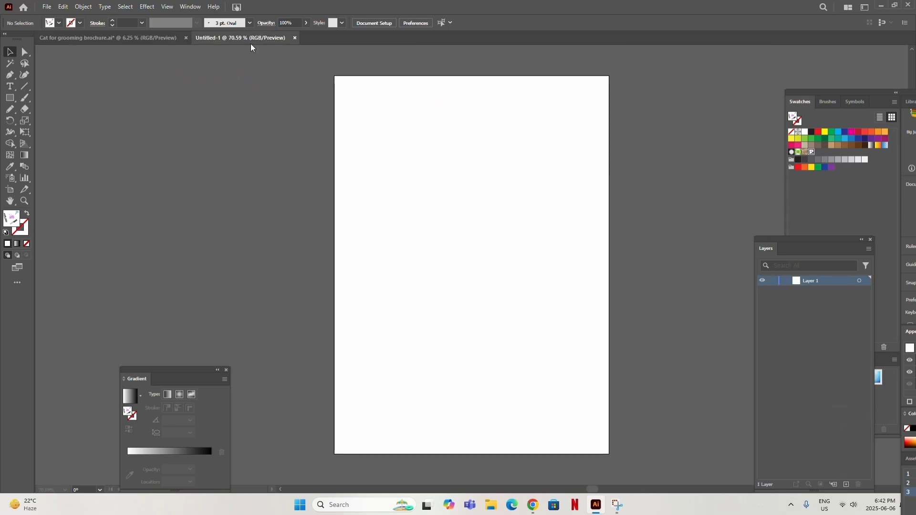
left_click(164, 39)
left_click_drag(98, 138, 286, 320)
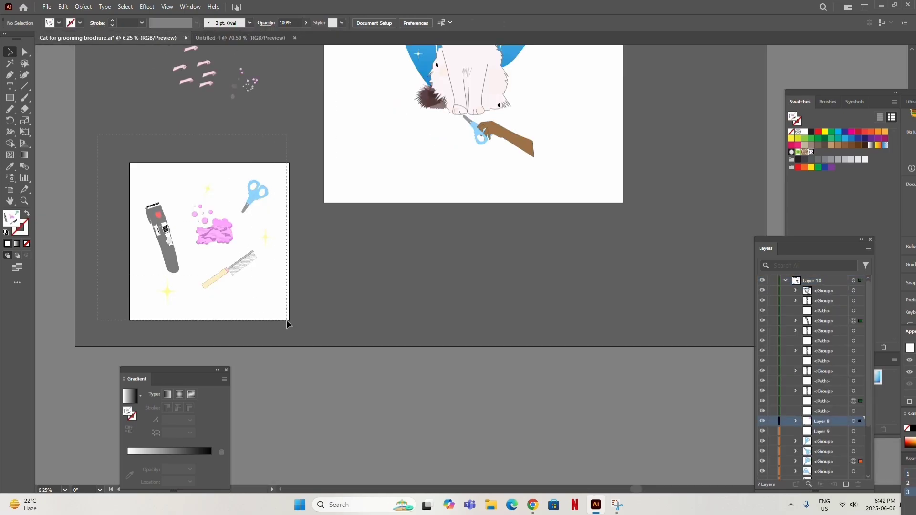
left_click(246, 37)
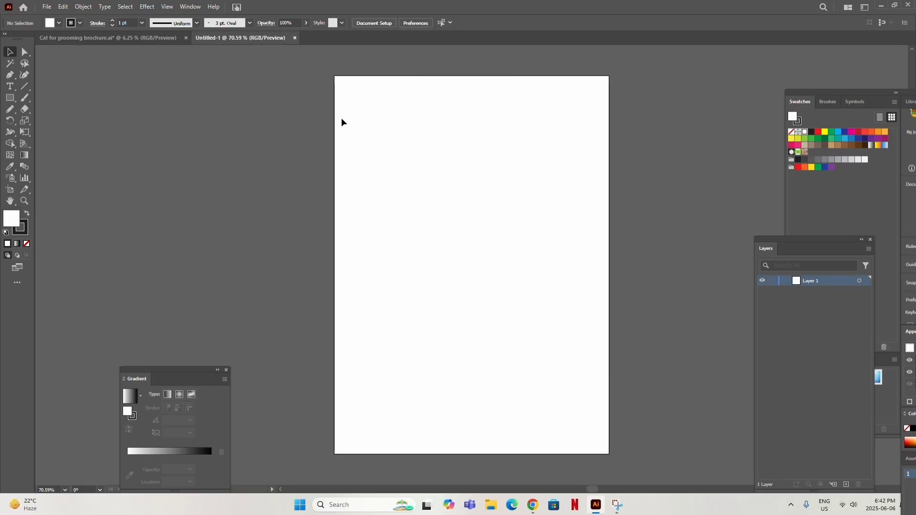
left_click(119, 38)
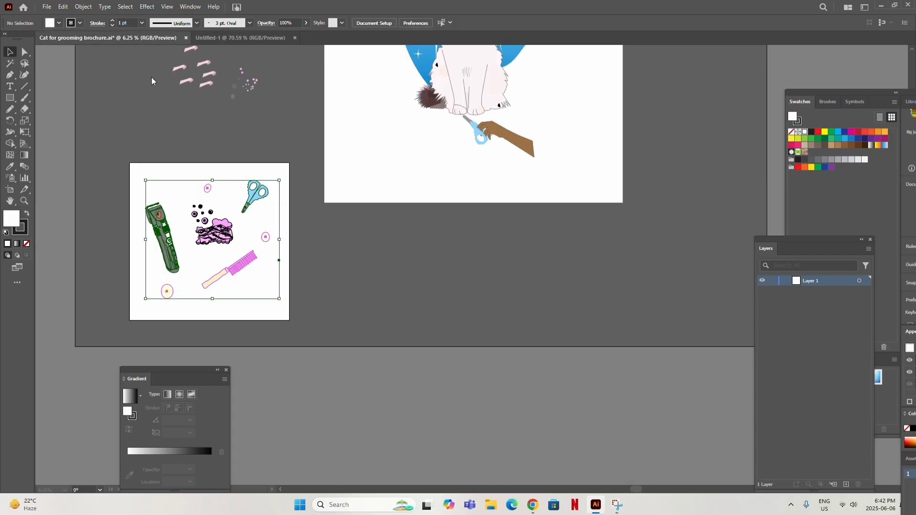
right_click(210, 262)
left_click(242, 282)
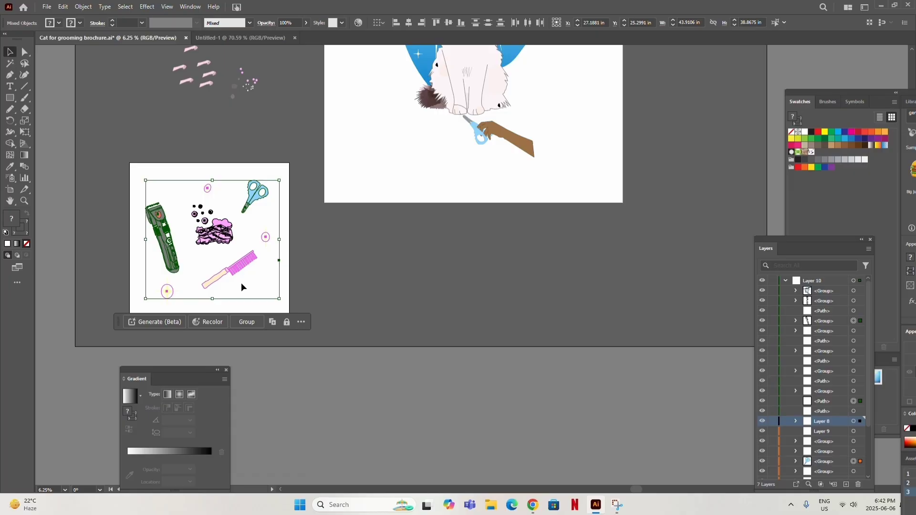
Paste the copied grooming artwork into the blank Untitled-1 document.
left_click(247, 38)
right_click(426, 178)
left_click(458, 205)
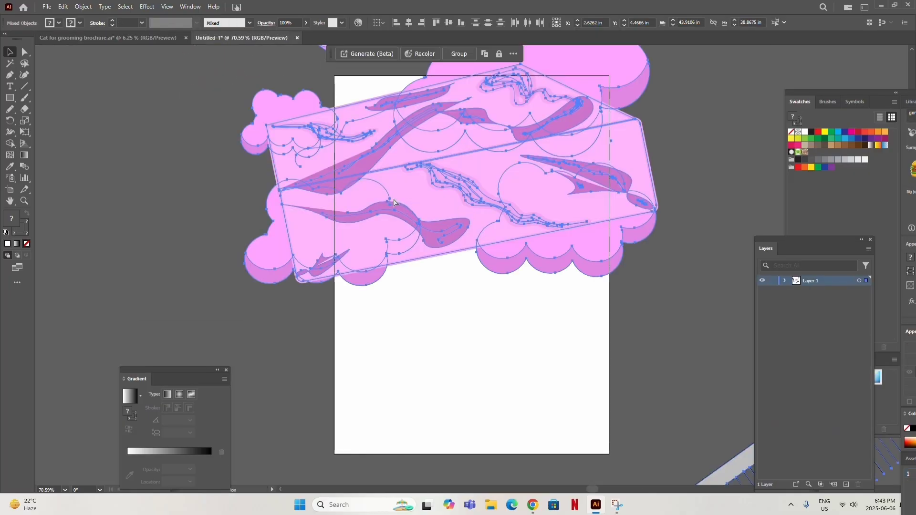
Scale the pasted grooming artwork down so that it fits within the artboard, and deselect it.
key("ctrl+minus")
key("ctrl+minus")
key("ctrl+minus")
key("ctrl+minus")
key("ctrl+minus")
key("ctrl+minus")
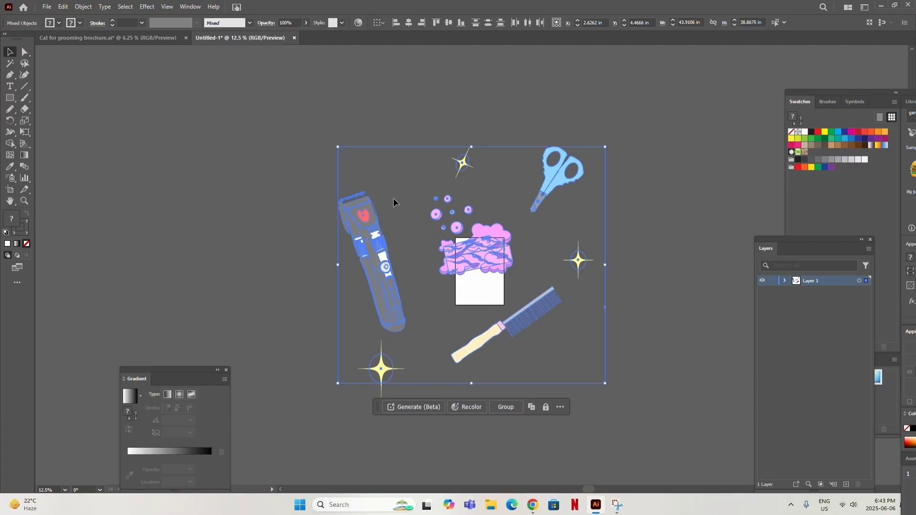
mouse_move(605, 147)
left_mouse_down()
mouse_move(496, 248)
mouse_move(382, 310)
mouse_move(371, 359)
mouse_move(478, 266)
left_mouse_up()
left_click(361, 309)
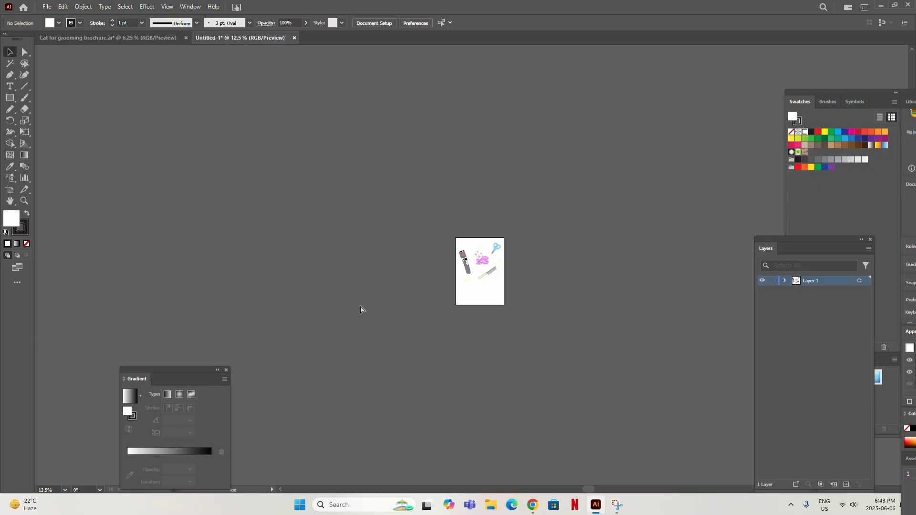
Move the whole group of grooming artwork down toward the middle of the artboard.
key("ctrl+0")
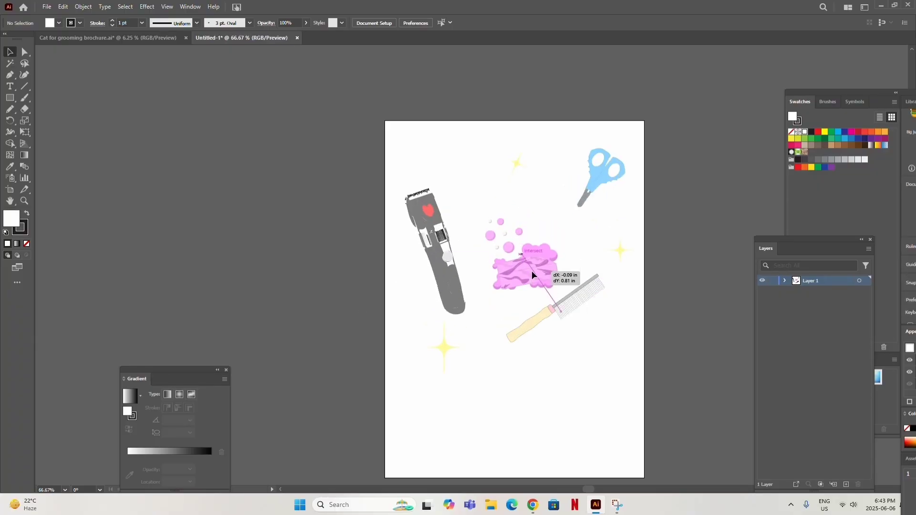
left_click(532, 267)
left_click_drag(388, 154, 646, 341)
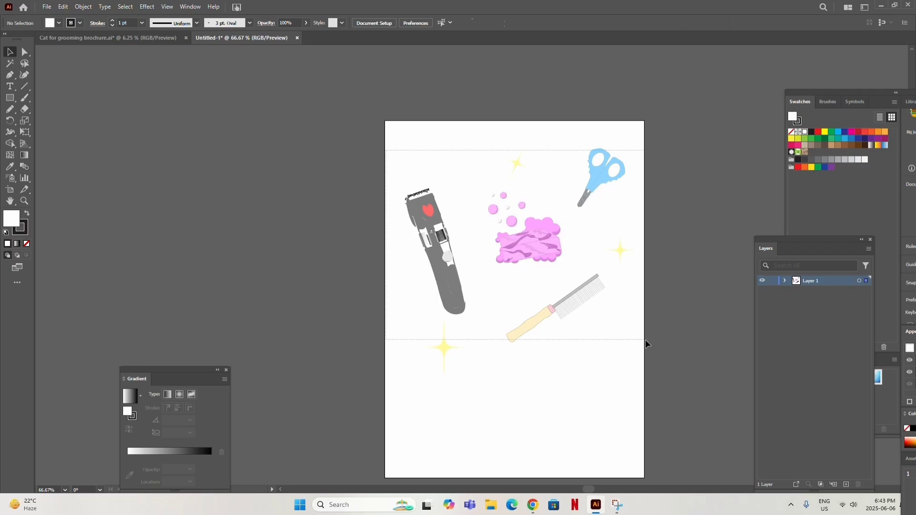
left_click_drag(573, 300, 568, 338)
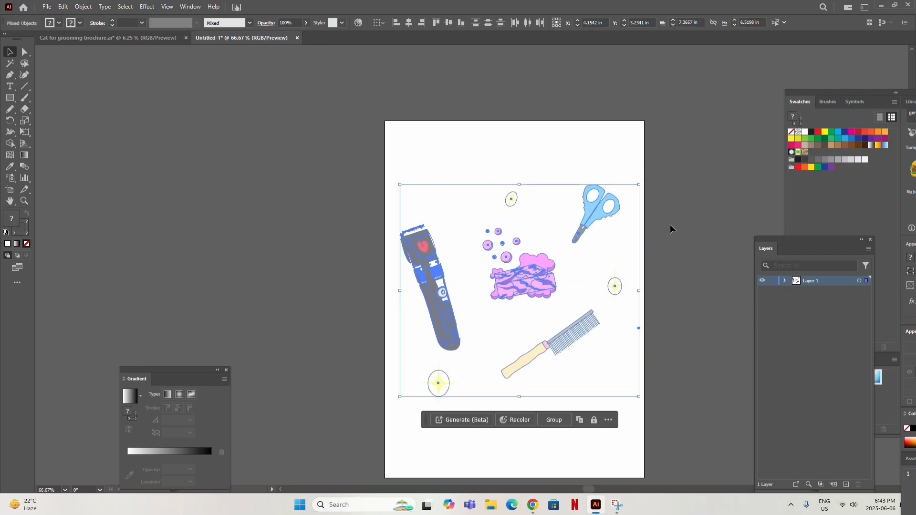
left_click(575, 250)
left_click_drag(532, 181, 480, 136)
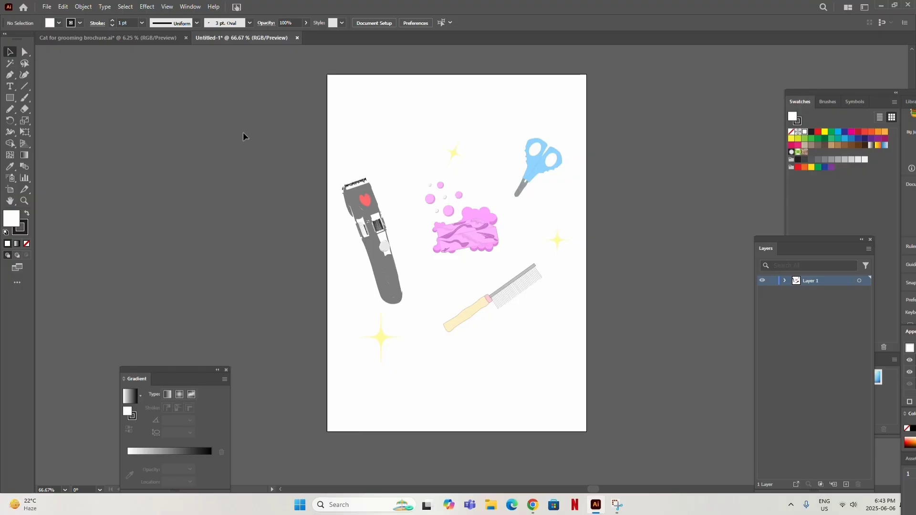
Make a new pattern from all the artwork in the document and accept the pattern editing notice.
key("ctrl+a")
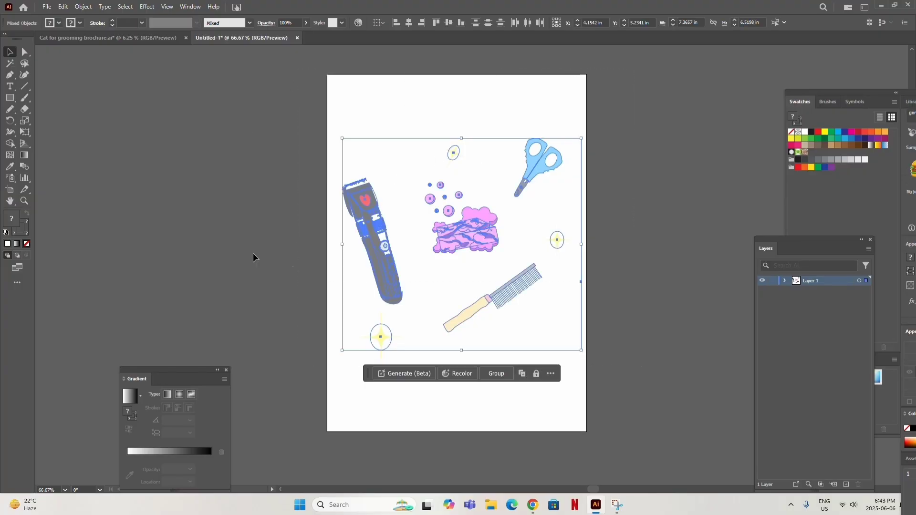
left_click(83, 6)
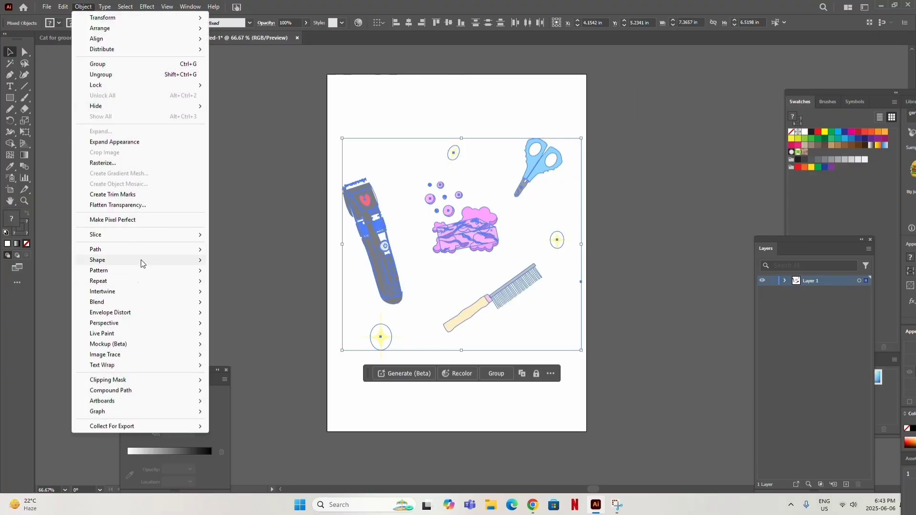
mouse_move(150, 270)
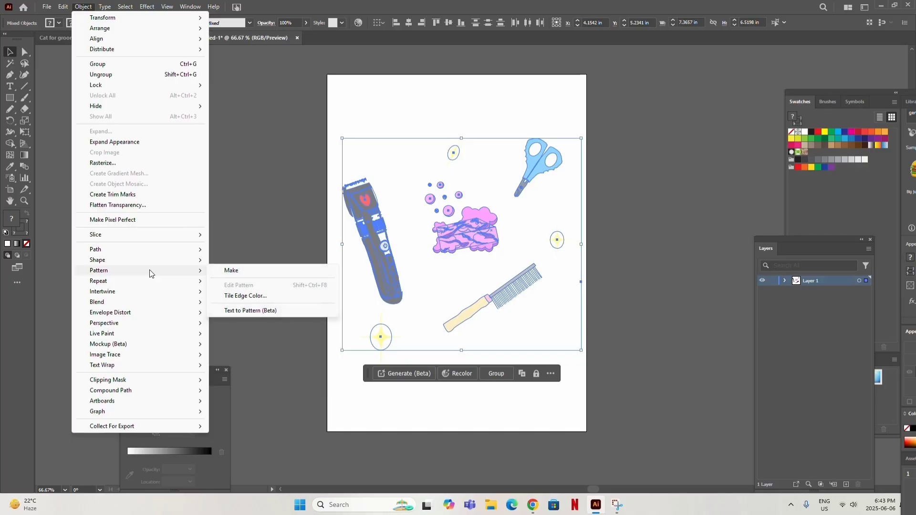
left_click(239, 273)
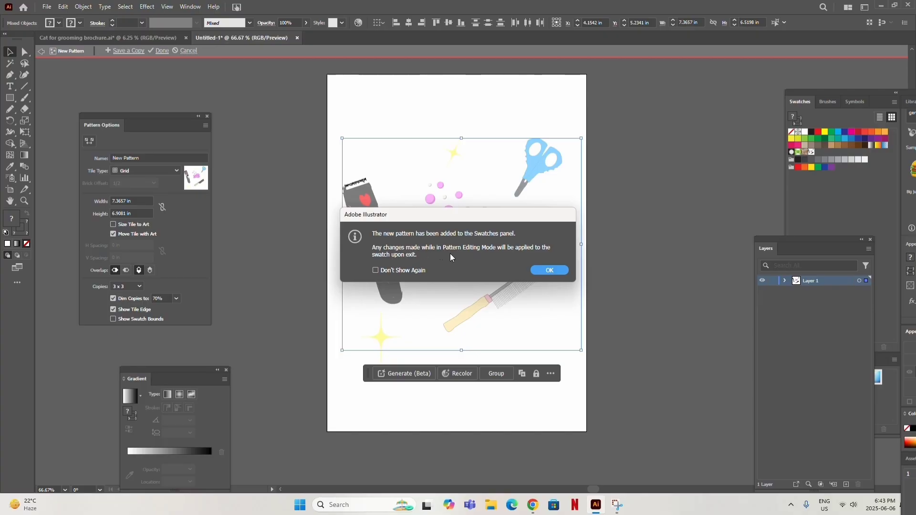
left_click(547, 270)
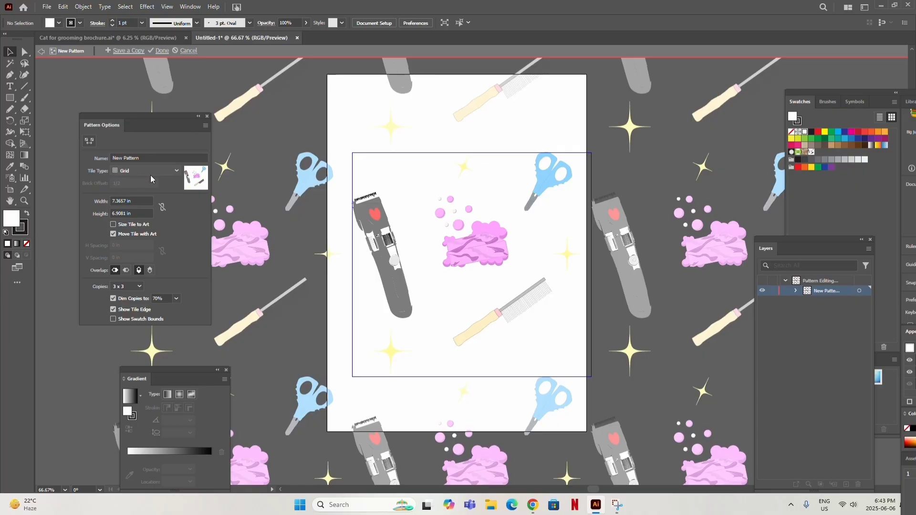
Examine how the pattern tile repeats in the 3 x 3 preview, switching the dimming of copies off and back on.
key("ctrl+minus")
key("ctrl+minus")
key("ctrl+minus")
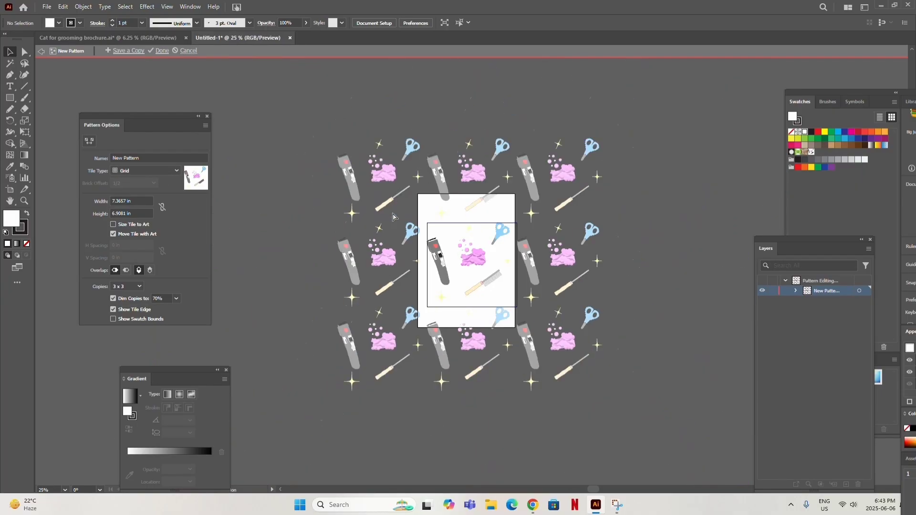
key("ctrl+plus")
key("ctrl+plus")
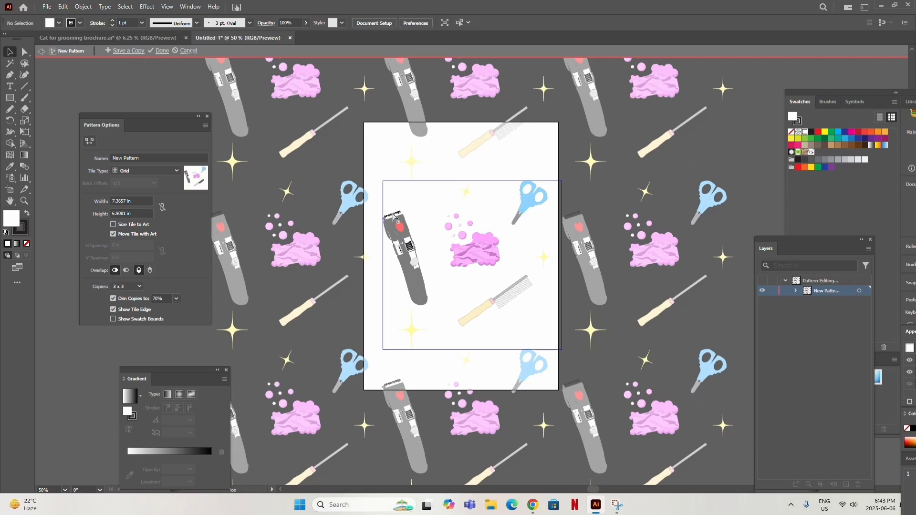
key("ctrl+plus")
key("ctrl+minus")
key("ctrl+minus")
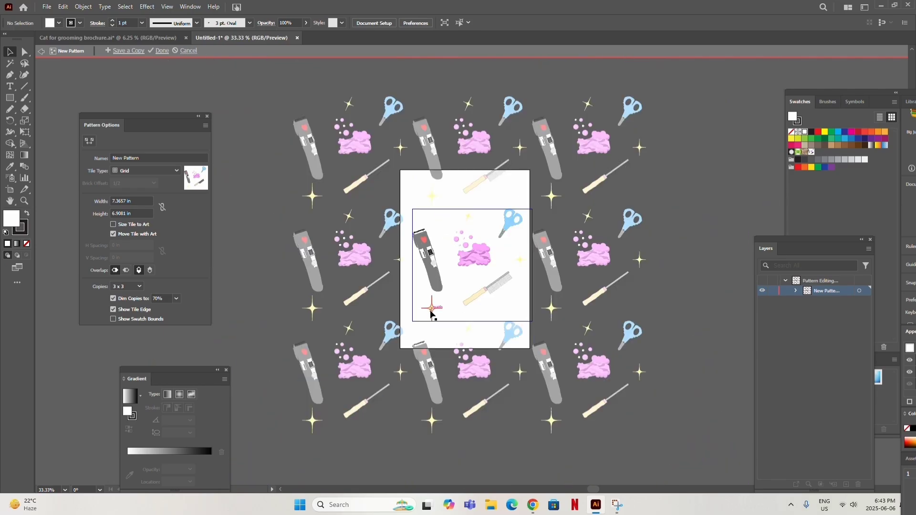
left_click(113, 299)
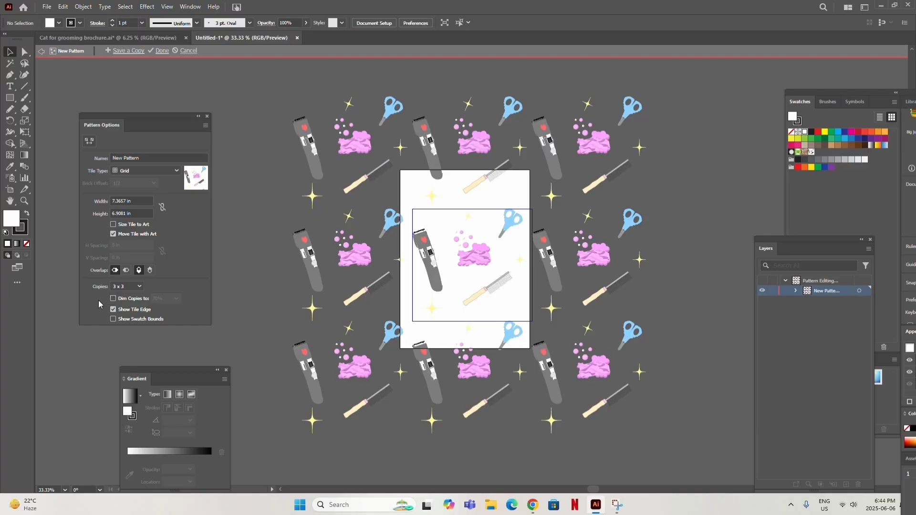
left_click(114, 299)
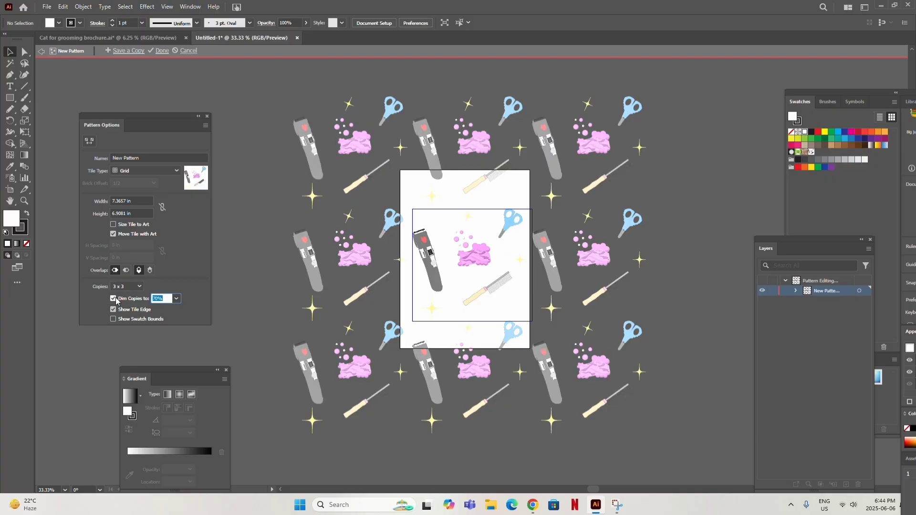
Try moving the clipper and enlarging the soap suds inside the pattern tile, and undo the edits.
left_click_drag(439, 245, 438, 280)
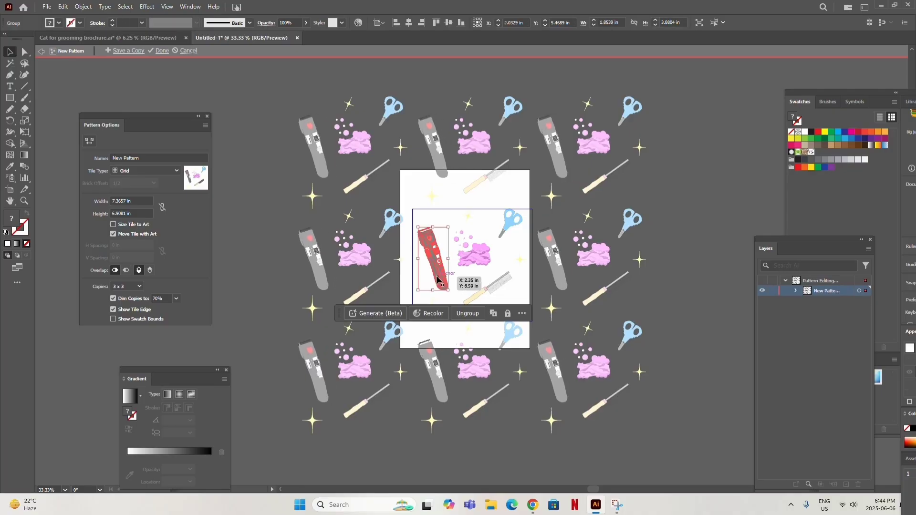
left_click(488, 252)
left_click_drag(491, 232, 524, 211)
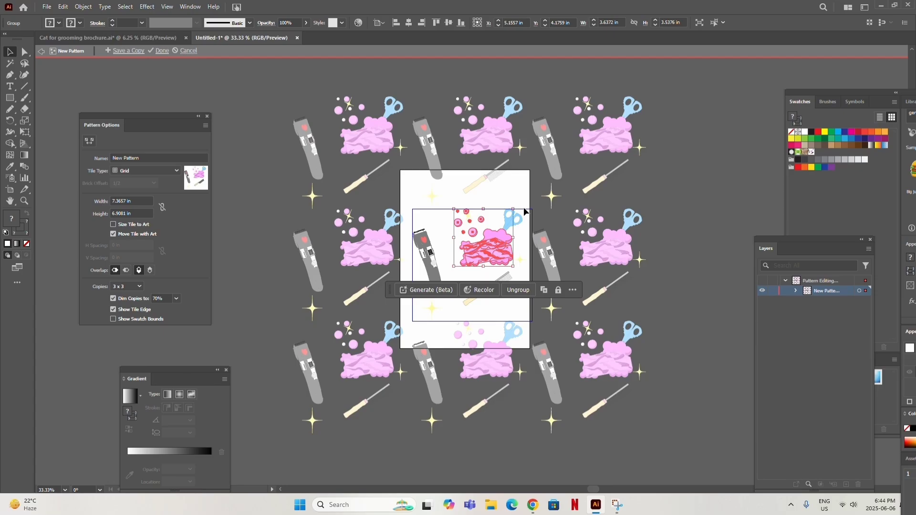
key("ctrl+z")
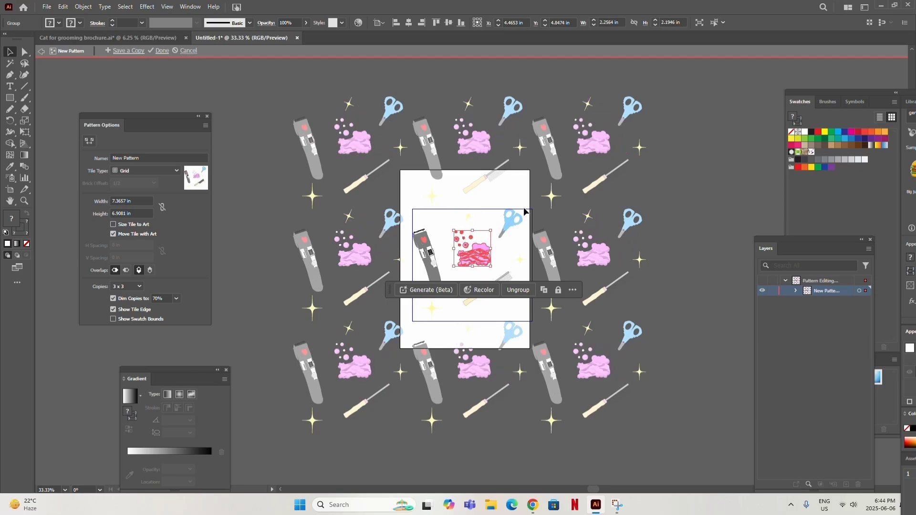
left_click(254, 204)
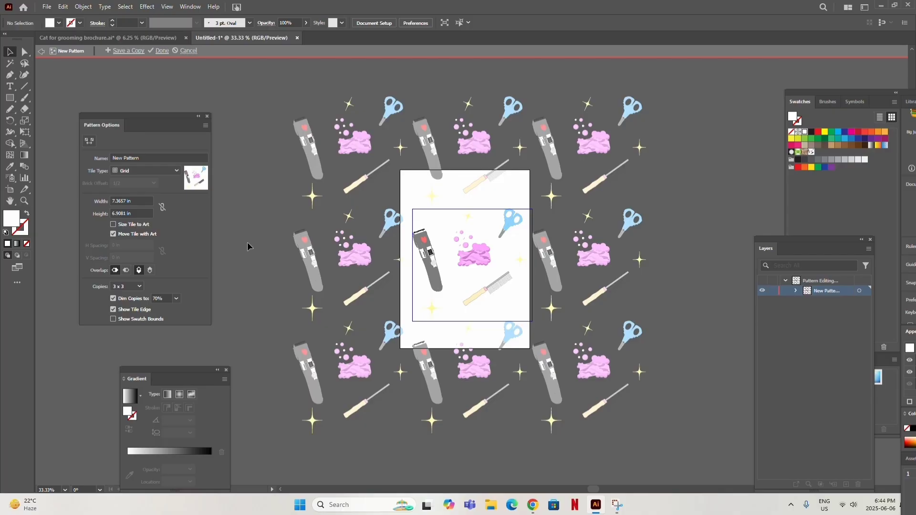
Try the Brick by Row, Brick by Column, Hex by Column and Hex by Row tile types on the pattern.
left_click(160, 172)
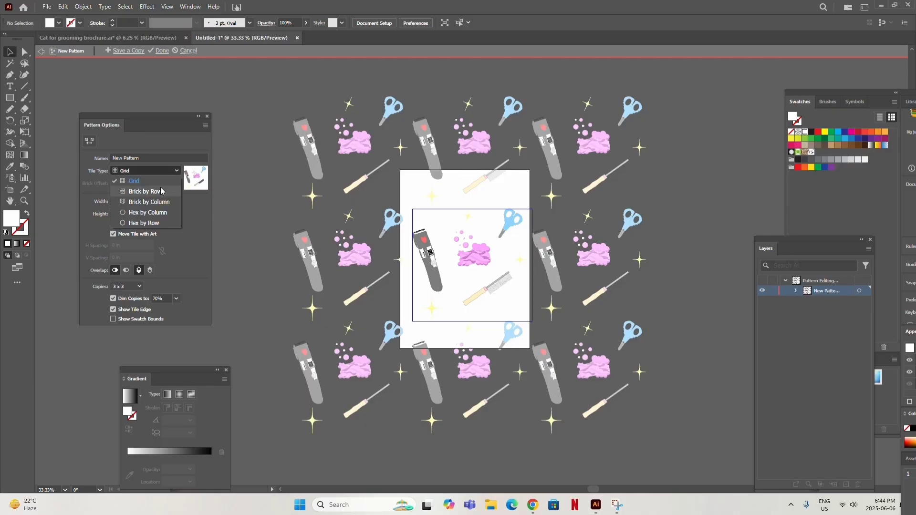
left_click(161, 190)
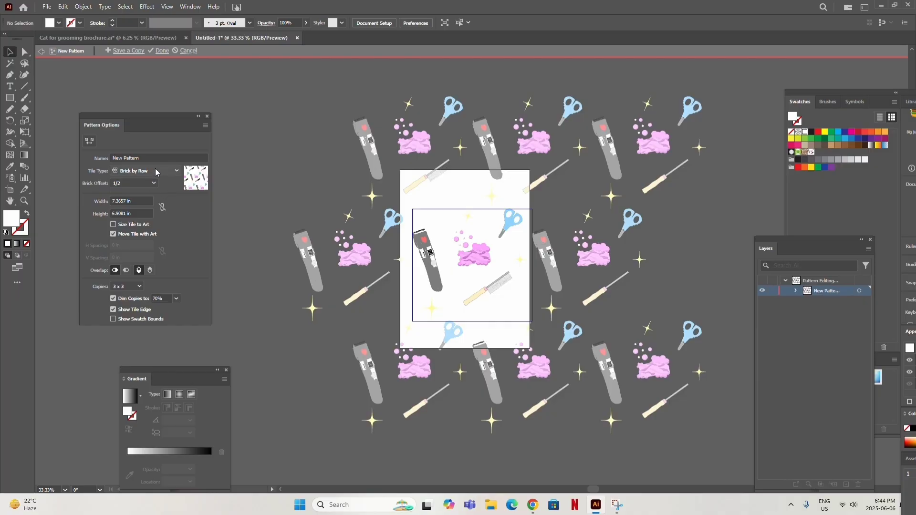
left_click(155, 173)
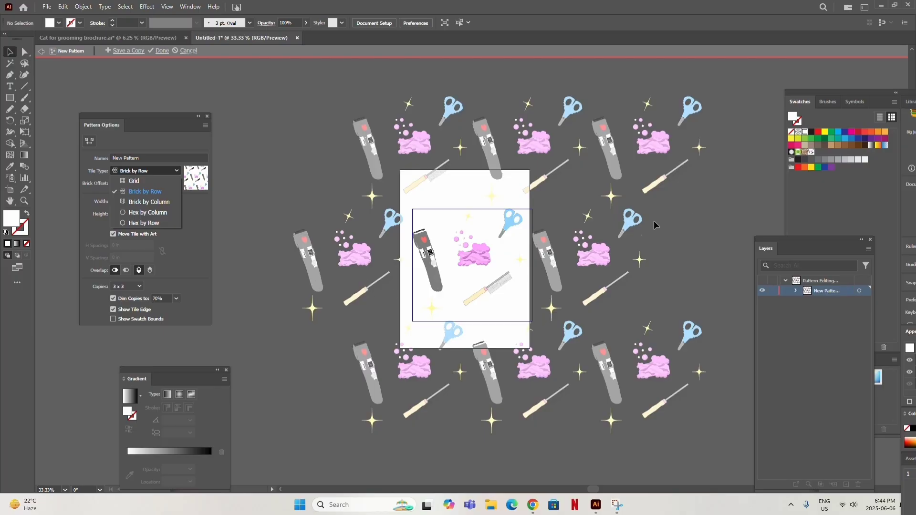
left_click(137, 203)
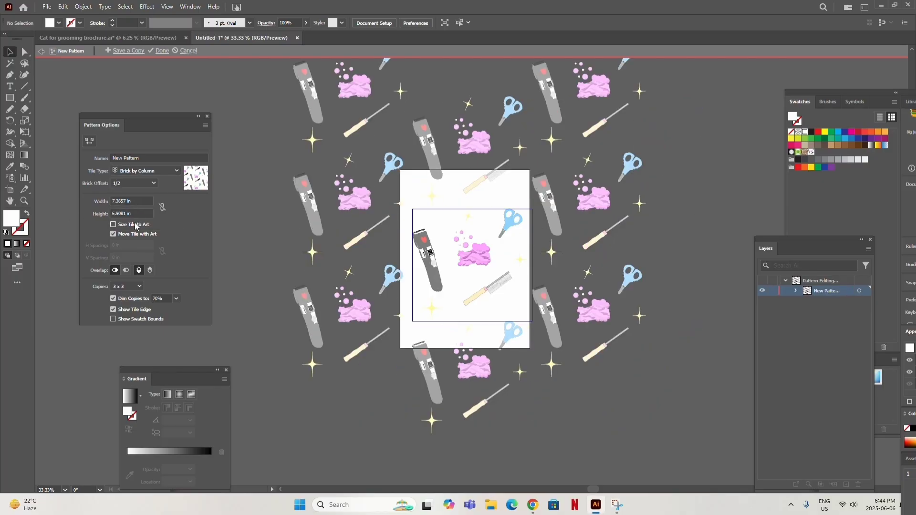
left_click(142, 174)
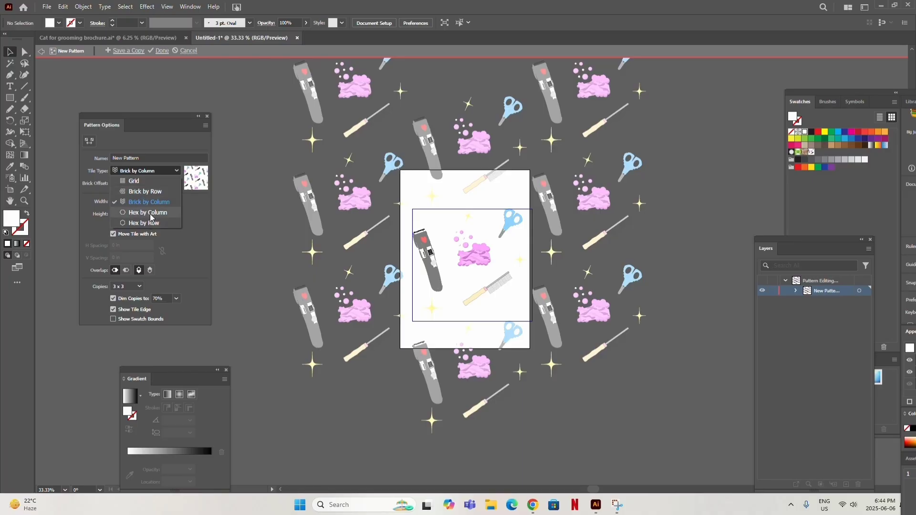
left_click(149, 213)
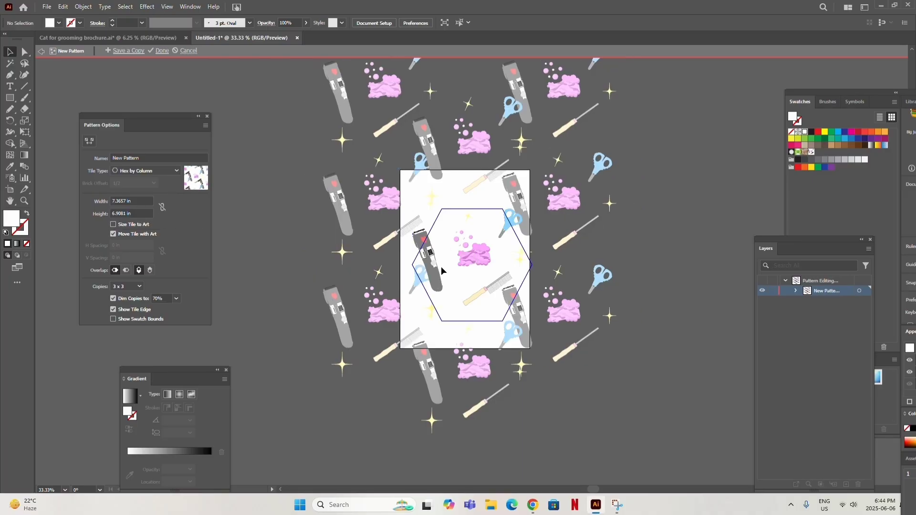
mouse_move(441, 268)
left_mouse_down()
mouse_move(451, 279)
mouse_move(442, 278)
left_mouse_up()
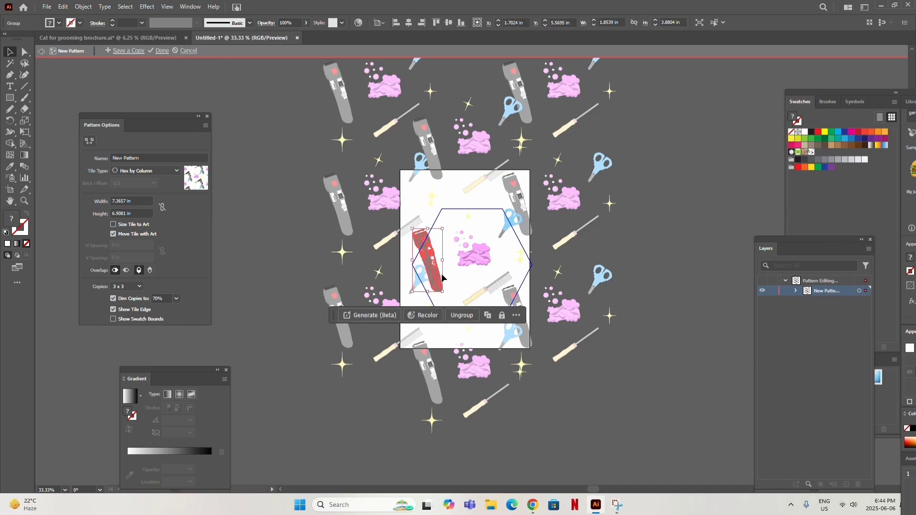
left_click(127, 172)
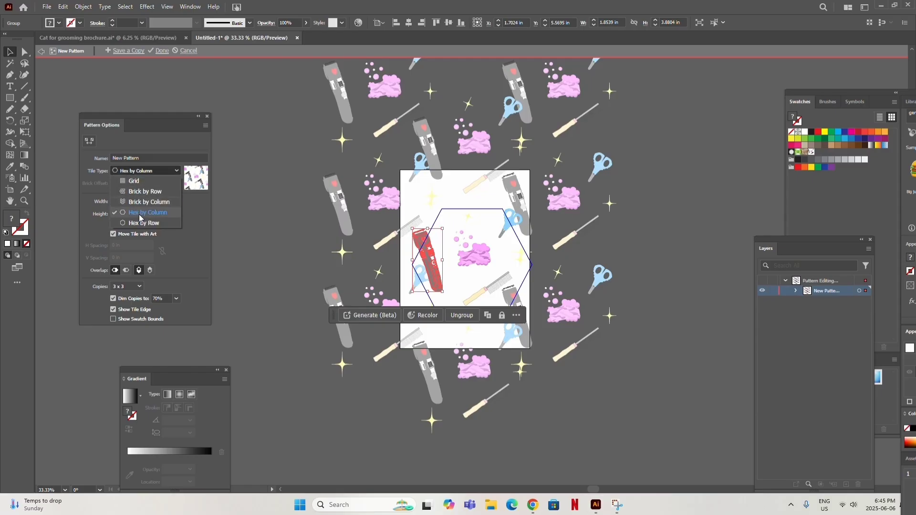
left_click(140, 223)
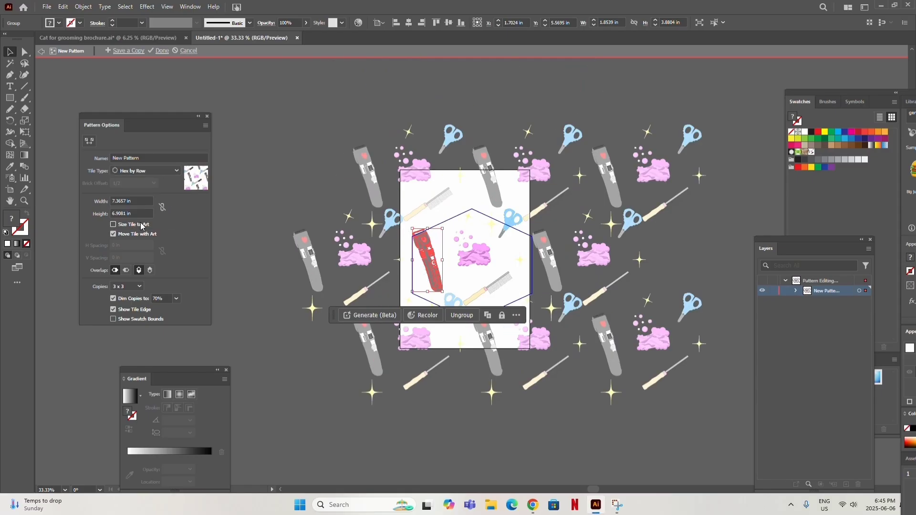
left_click(319, 158)
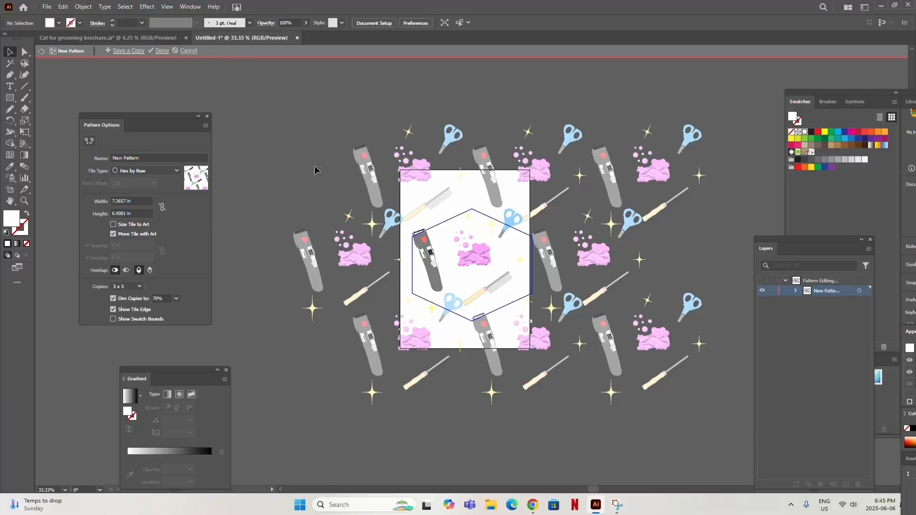
Set the pattern's tile type back to Grid and finish pattern editing.
left_click(135, 173)
left_click(139, 181)
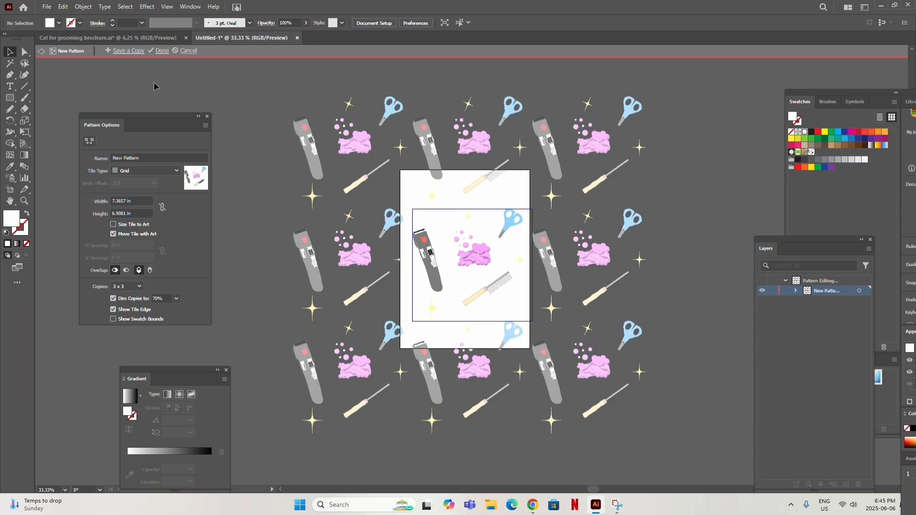
left_click(162, 51)
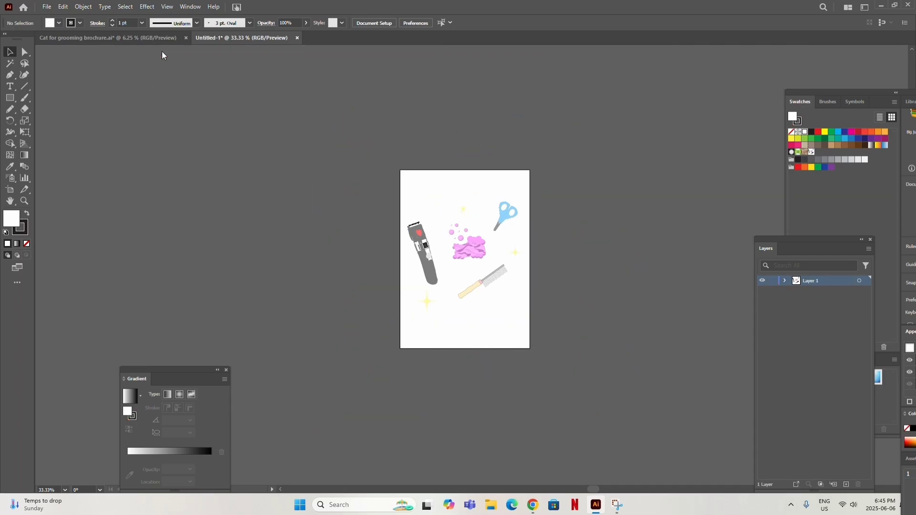
Move all the original grooming artwork off the artboard onto the empty canvas beside it.
left_click_drag(322, 162, 534, 310)
left_click_drag(470, 250, 171, 209)
left_click(315, 210)
Set the new grooming pattern swatch as the fill, test it on a rectangle covering the artboard, and delete that rectangle.
key("m")
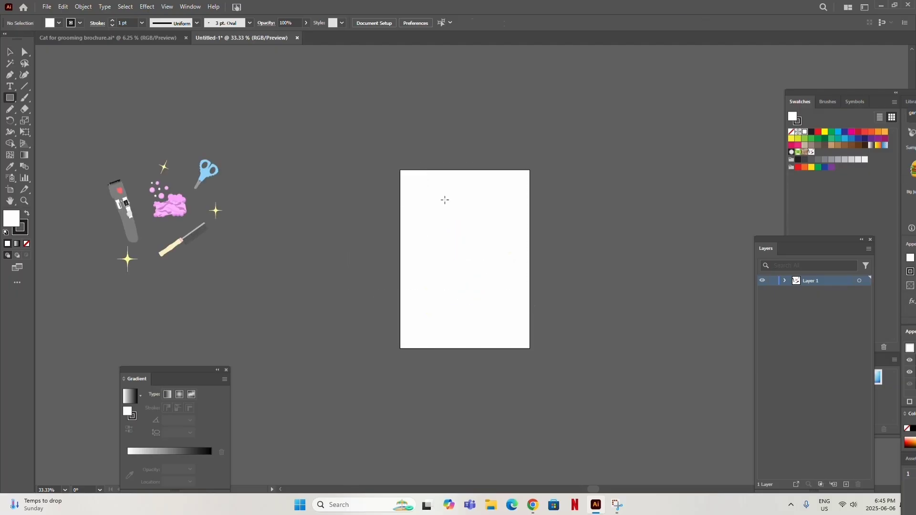
left_click(811, 153)
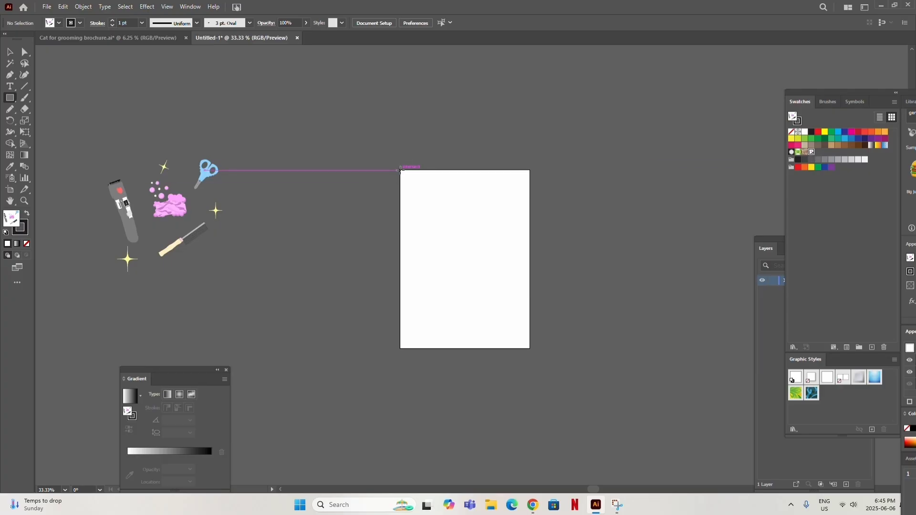
left_click_drag(400, 170, 529, 348)
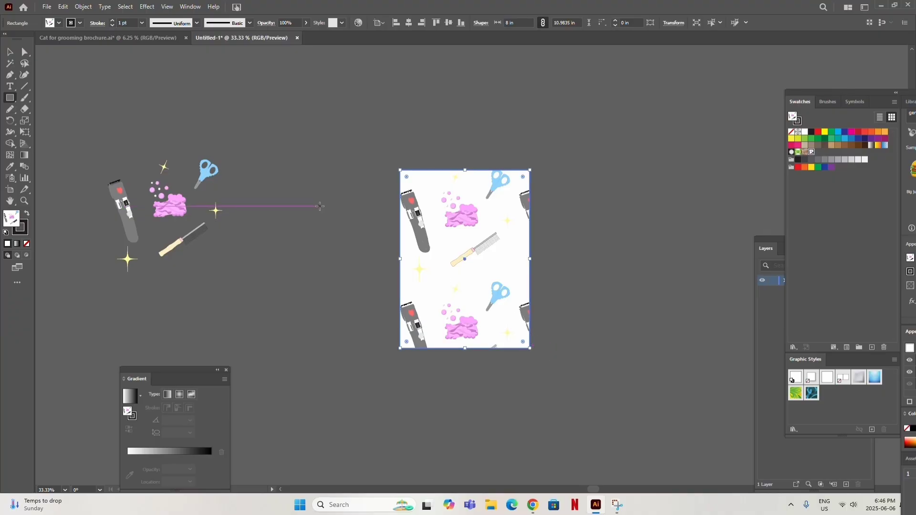
key("Delete")
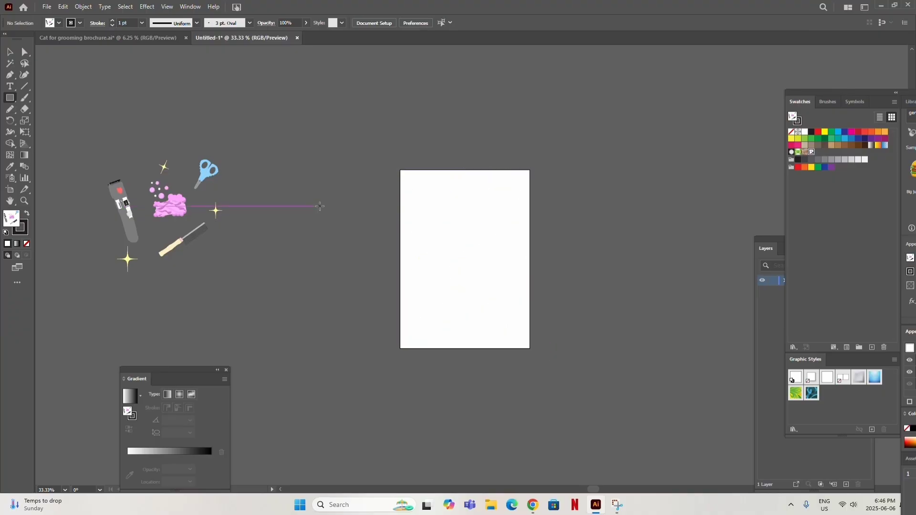
Enlarge the artboard well beyond 8 x 11 in by extending its top, right, bottom and left edges.
left_click(9, 190)
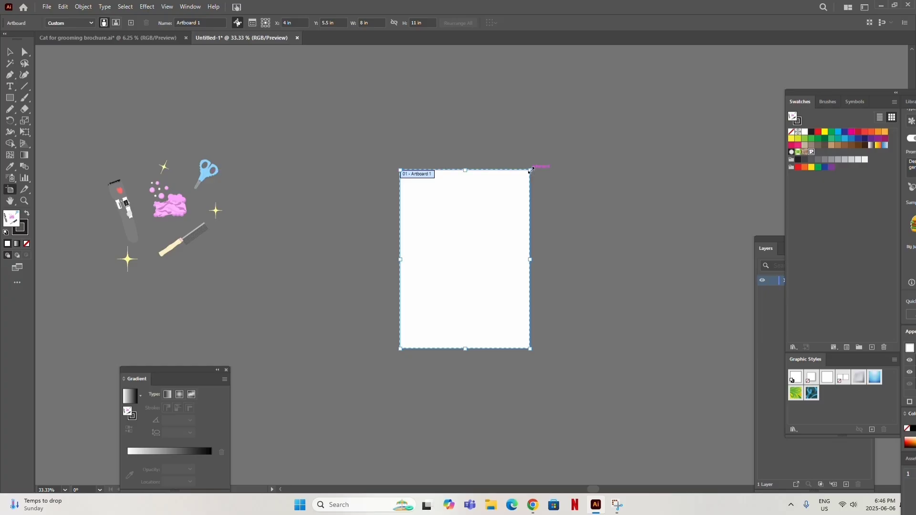
left_click_drag(530, 170, 688, 54)
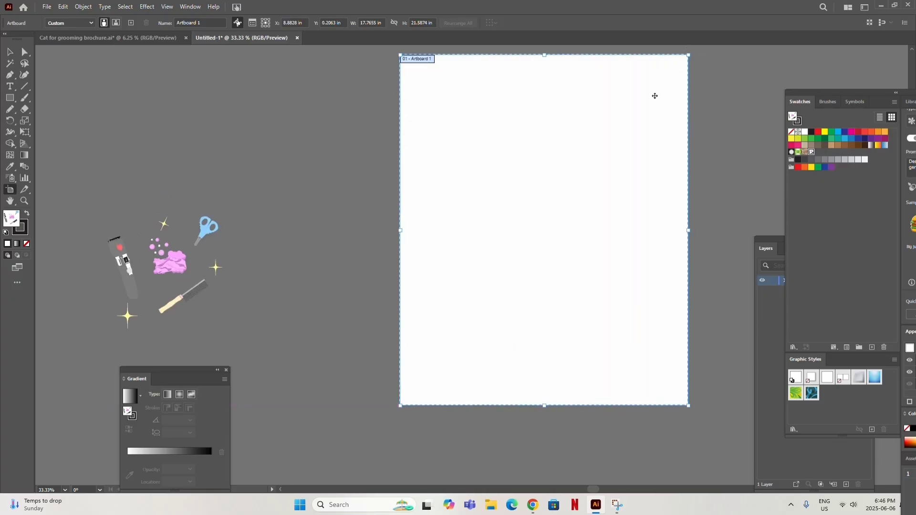
scroll(546, 388, "down", 2)
left_click_drag(544, 358, 564, 455)
left_click_drag(400, 230, 261, 231)
mouse_move(378, 284)
left_mouse_down()
mouse_move(382, 309)
mouse_move(384, 285)
left_mouse_up()
Select all the loose grooming artwork beside the artboard and remove it.
left_click(122, 177)
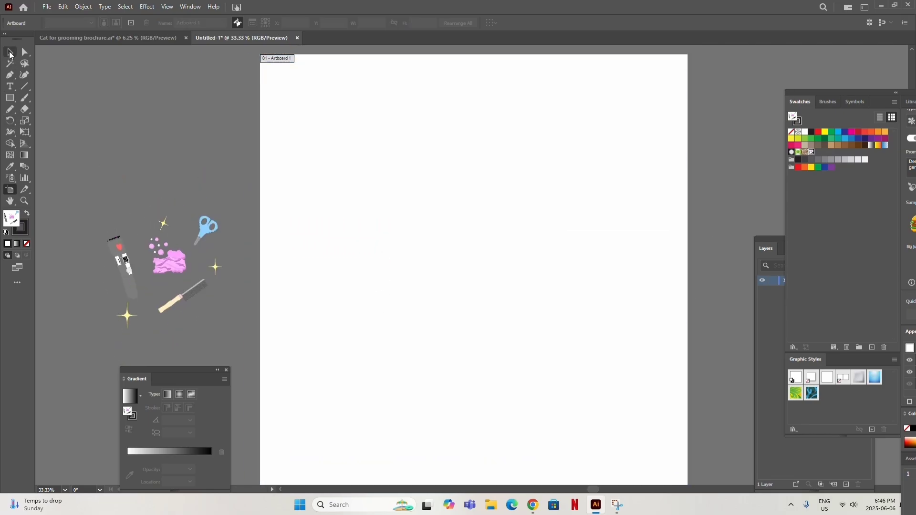
key("Escape")
left_click_drag(162, 272, 222, 323)
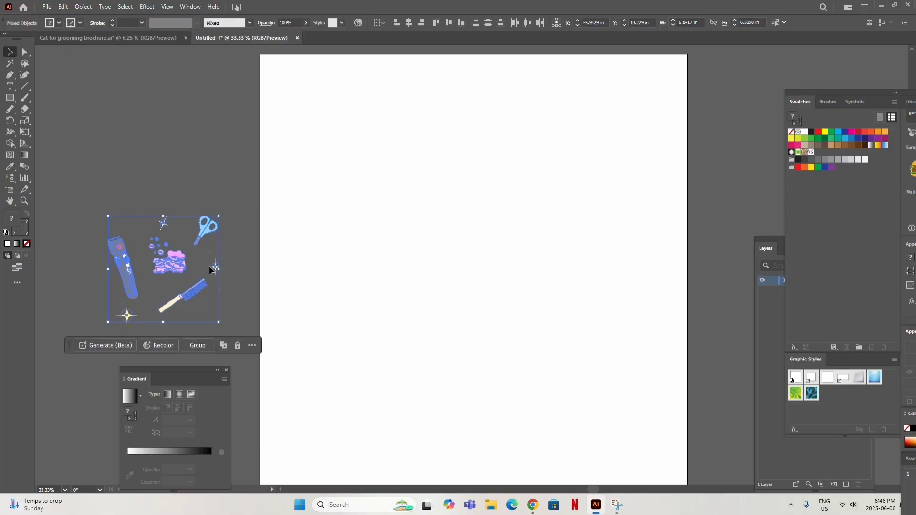
Extend the artboard further to about 44.7 x 41.1 in.
key("ctrl+minus")
key("ctrl+minus")
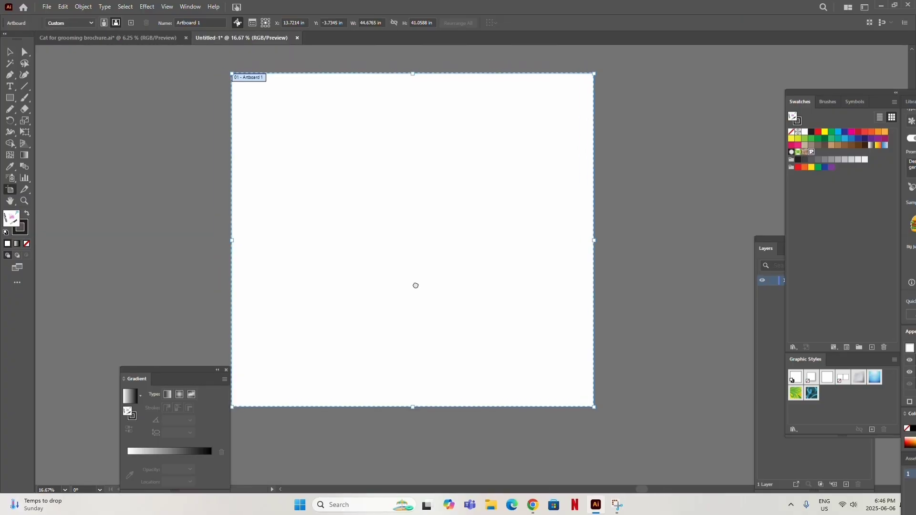
left_click_drag(415, 285, 433, 285)
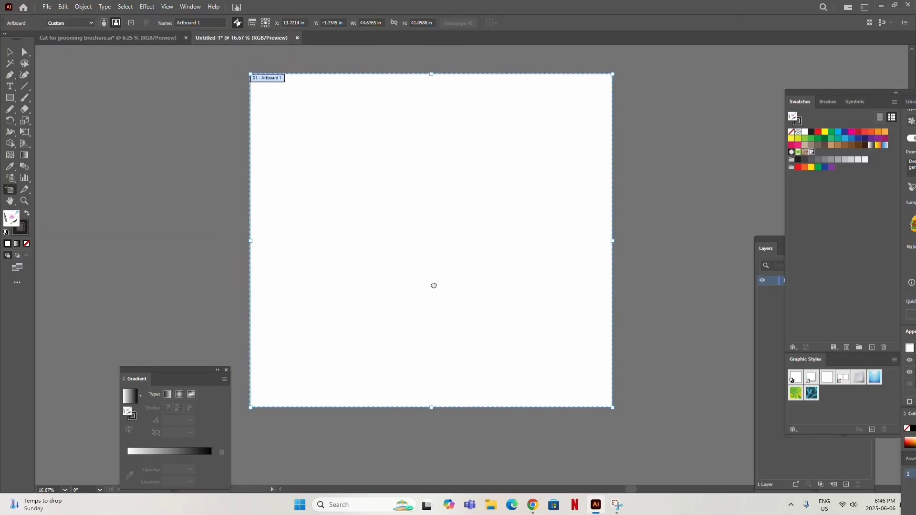
Draw a rectangle covering the whole enlarged artboard, filled with the grooming pattern swatch.
left_click(10, 98)
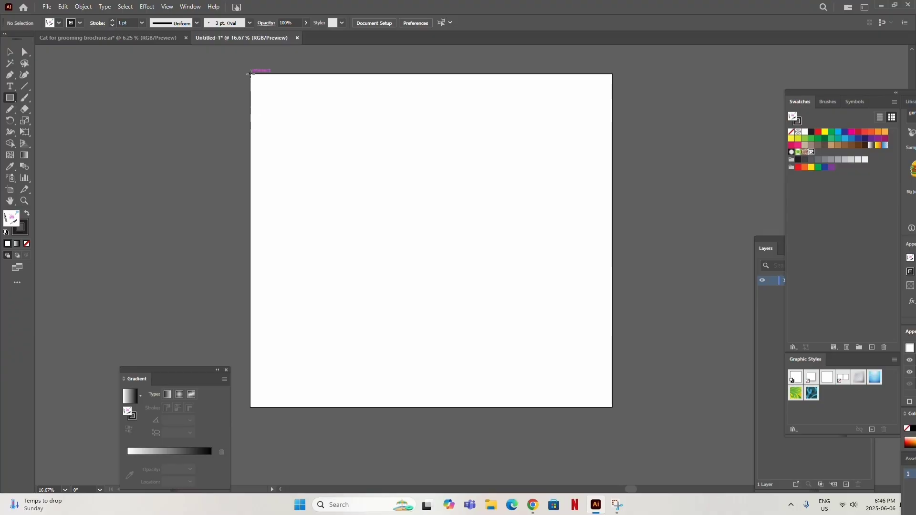
left_click_drag(251, 74, 610, 408)
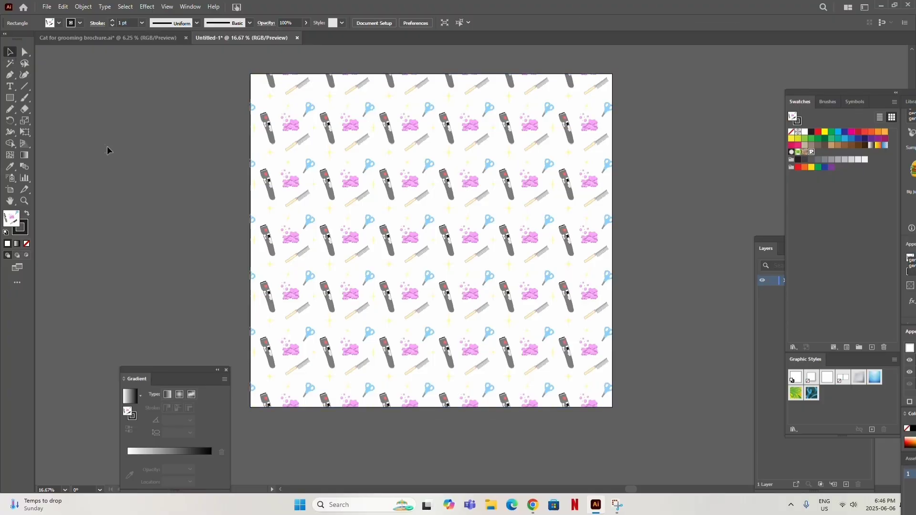
left_click(107, 146)
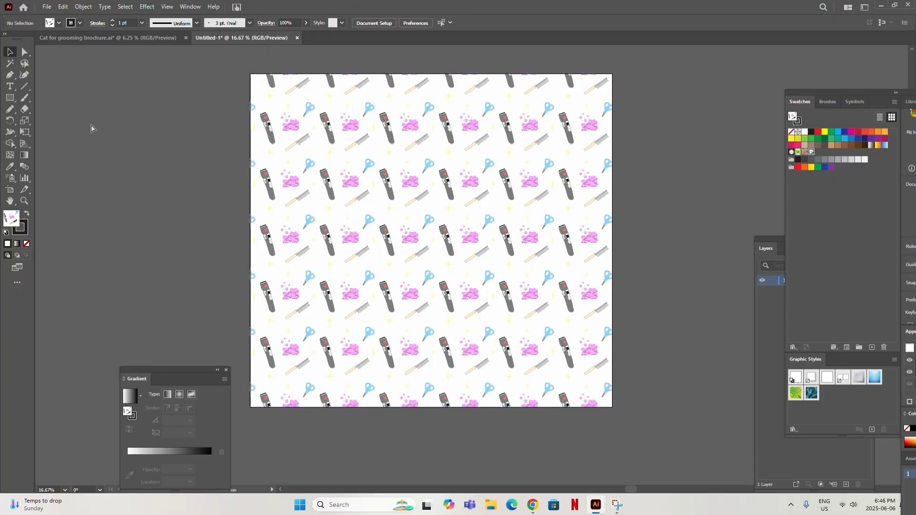
Close the Layers and Gradient panels and move the Swatches and Transparency panels aside to uncover the enlarged pattern view.
key("ctrl+equal")
key("ctrl+equal")
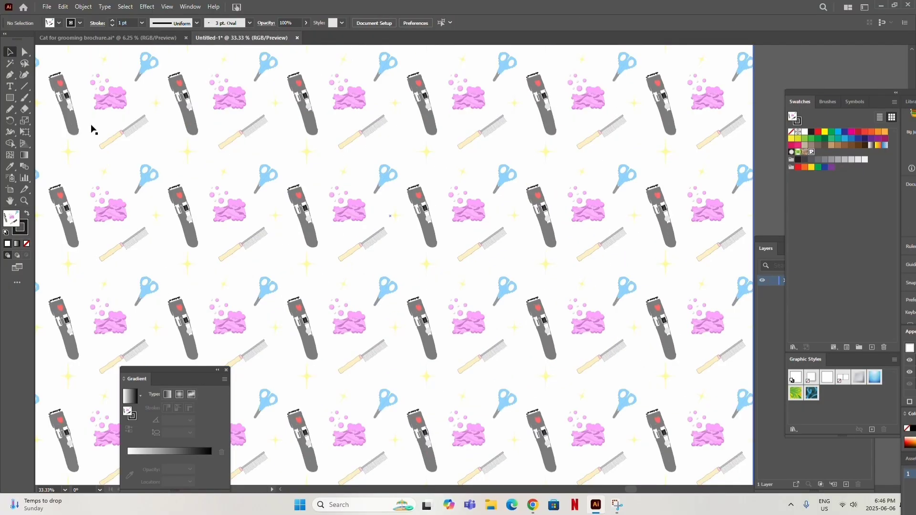
scroll(310, 172, "left", 2)
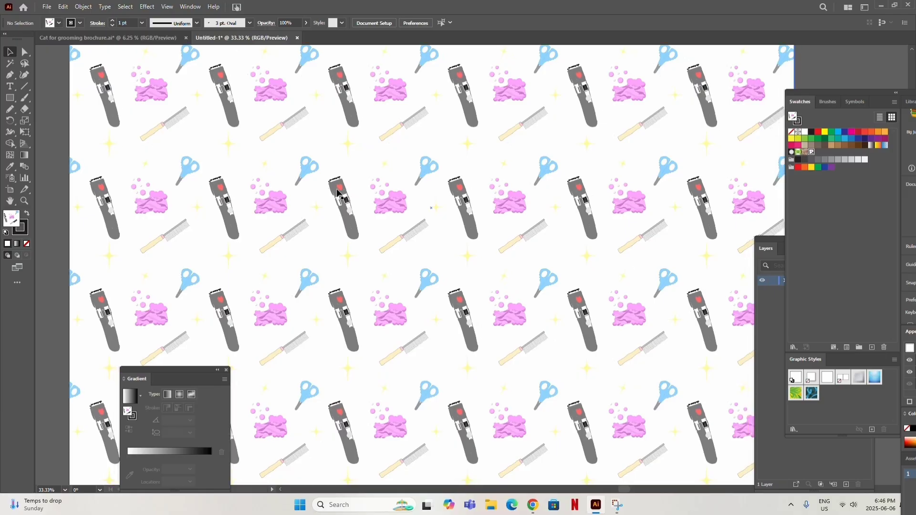
left_click(775, 243)
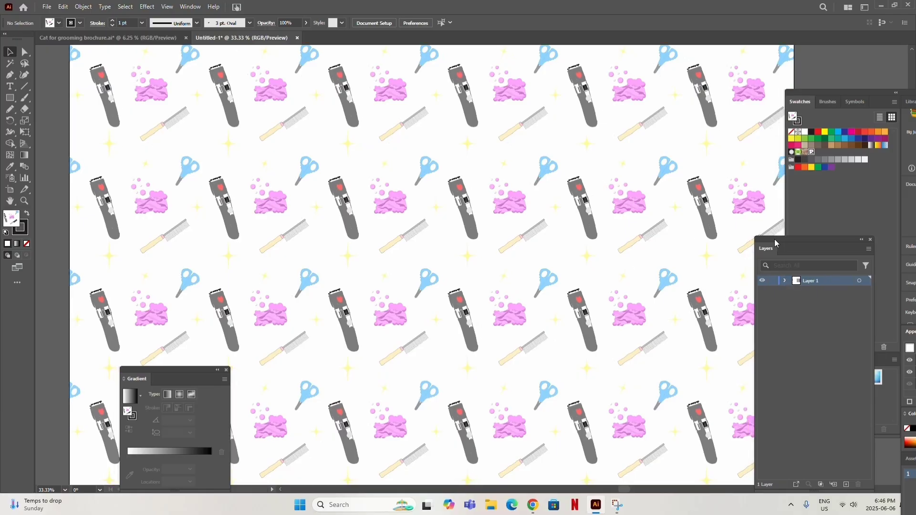
left_click(870, 241)
left_click_drag(818, 98, 883, 98)
left_click_drag(815, 226, 882, 223)
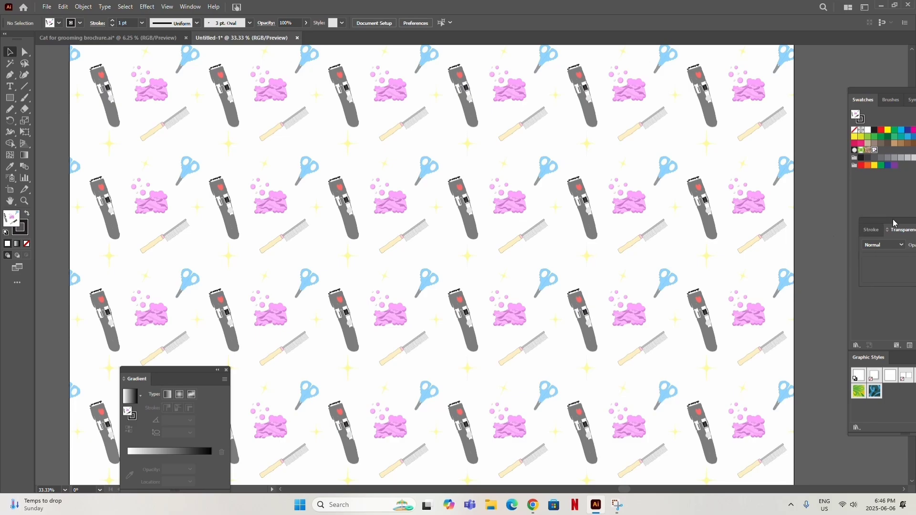
left_click(226, 370)
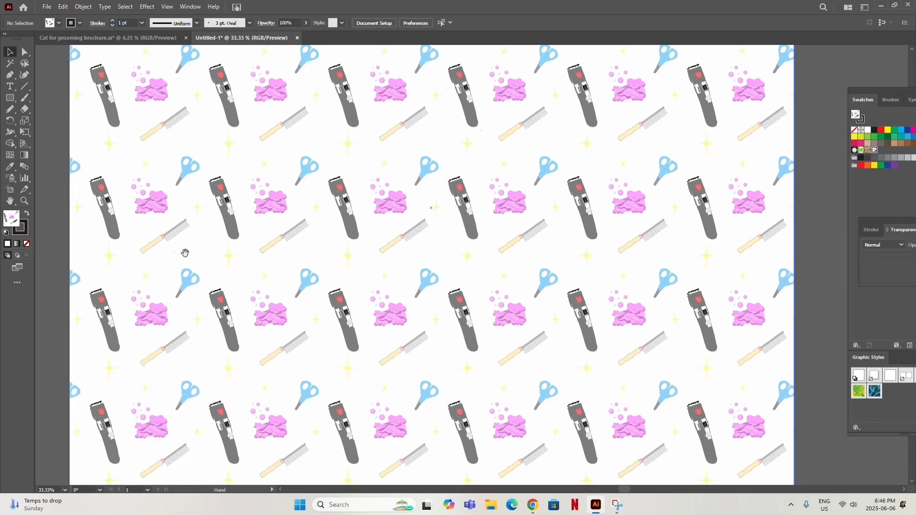
Begin exporting the pattern artwork as a JPEG to the Downloads folder.
left_click_drag(184, 254, 209, 402)
left_click(251, 240)
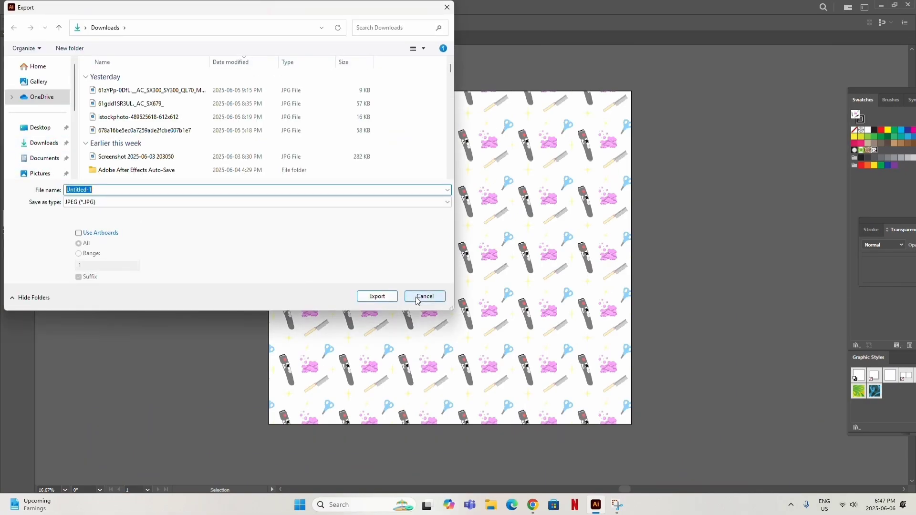
left_click(48, 143)
Name the JPEG export file "Cat Grooming Pattern".
double_click(73, 190)
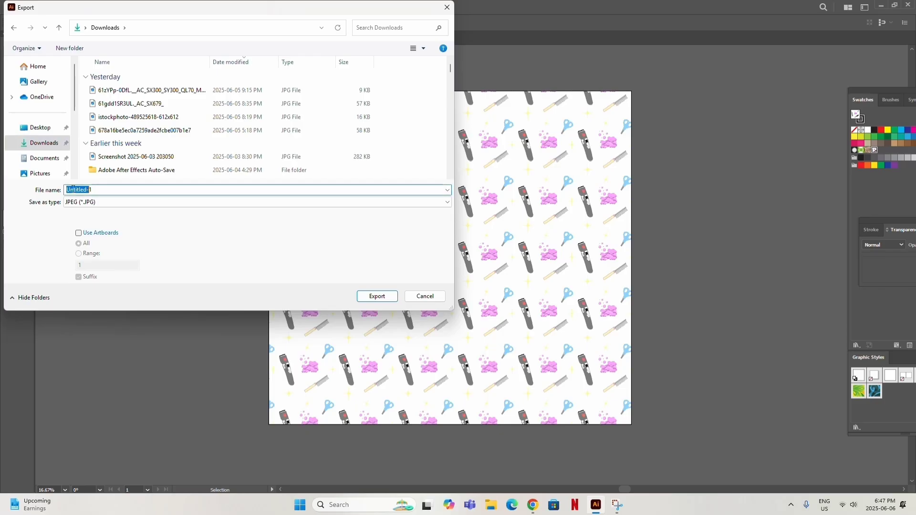
left_click(105, 189)
key("ctrl+a")
type("cLIPP")
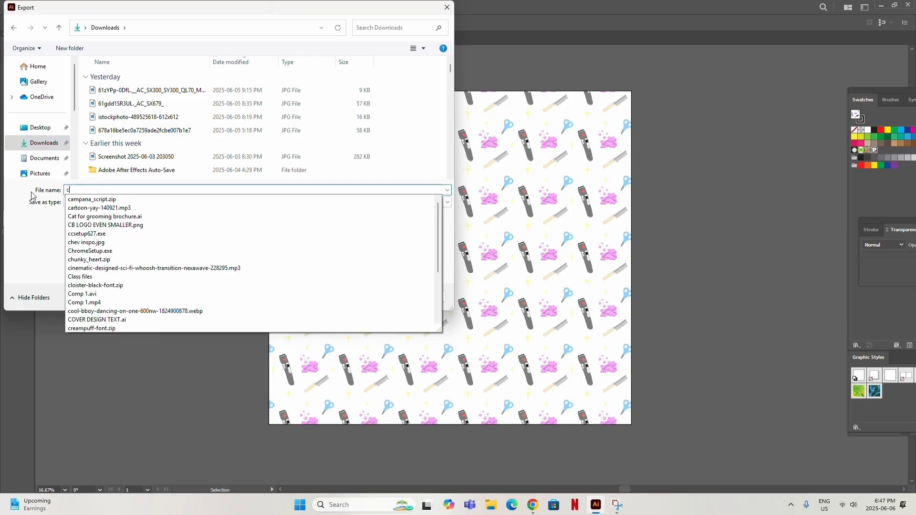
key("BackSpace")
key("BackSpace")
key("BackSpace")
key("BackSpace")
key("BackSpace")
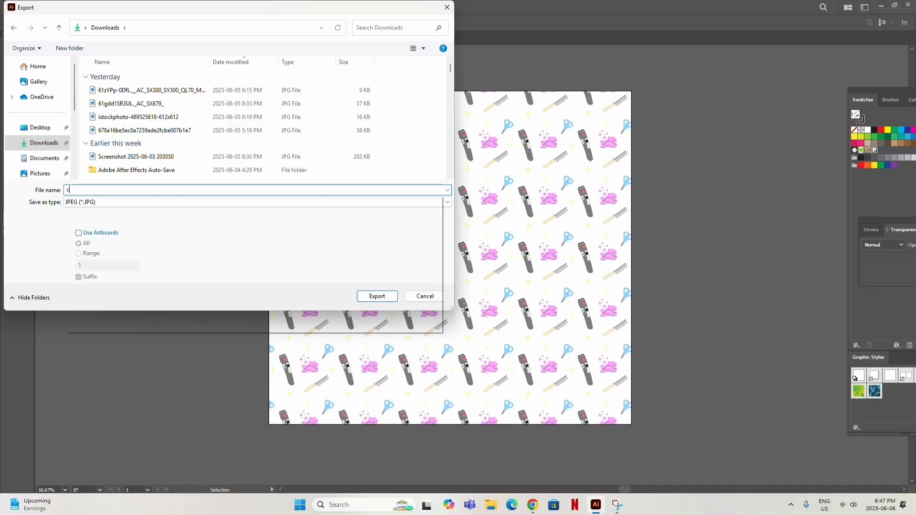
type("Ca")
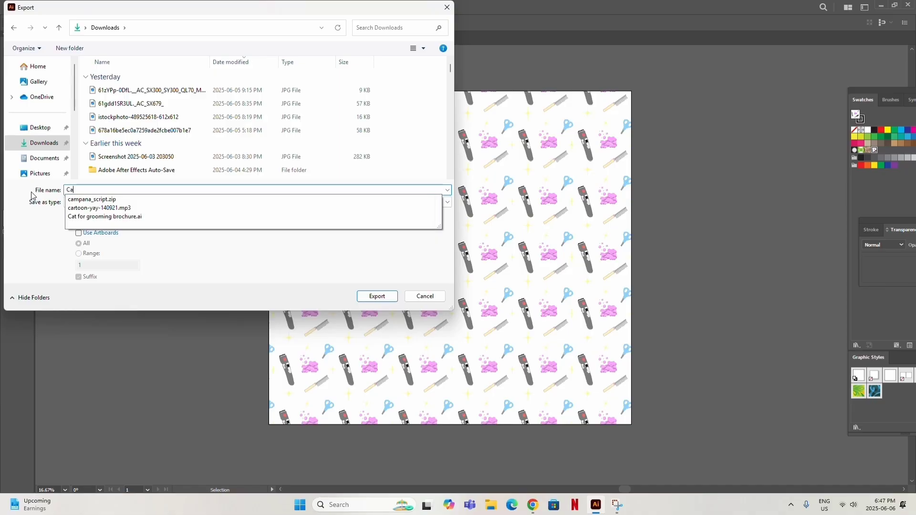
type("t Grooming P")
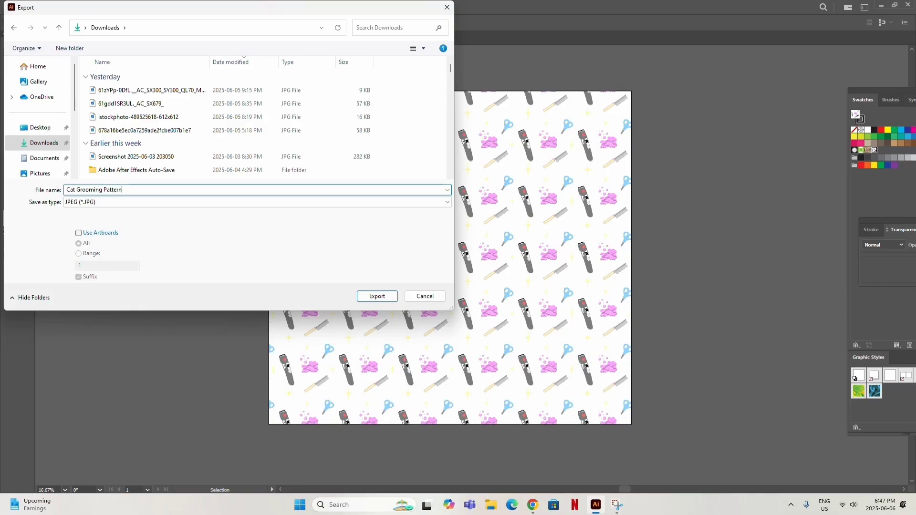
type("attern")
Try to export the pattern JPEG in RGB at Maximum quality 10 and High (300 ppi) resolution.
left_click(371, 299)
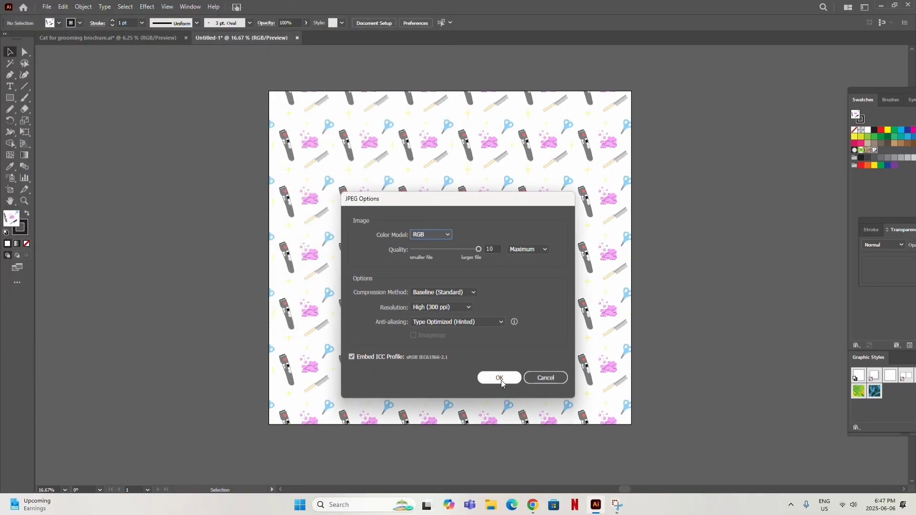
left_click(500, 378)
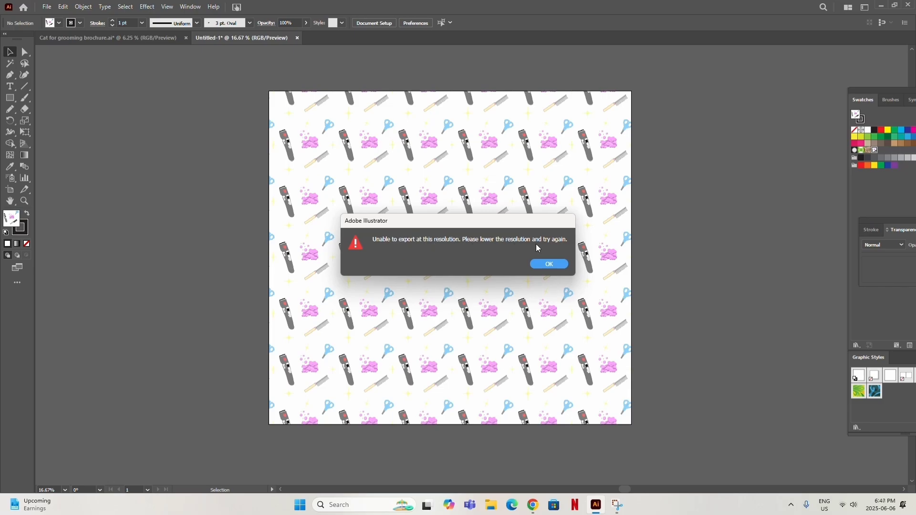
left_click(550, 264)
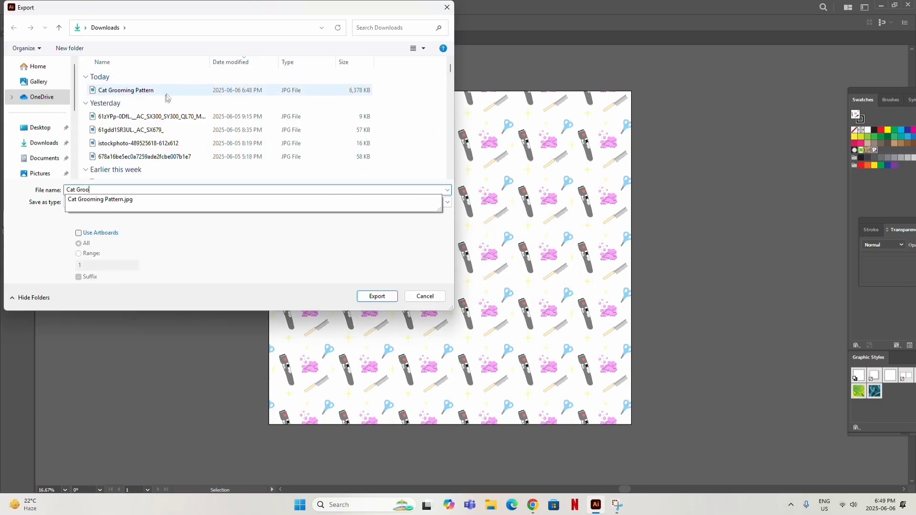
Export the JPEG as Cat Grooming Pattern using all artboards, in RGB at Maximum quality and Medium (150 ppi) resolution.
left_click(167, 94)
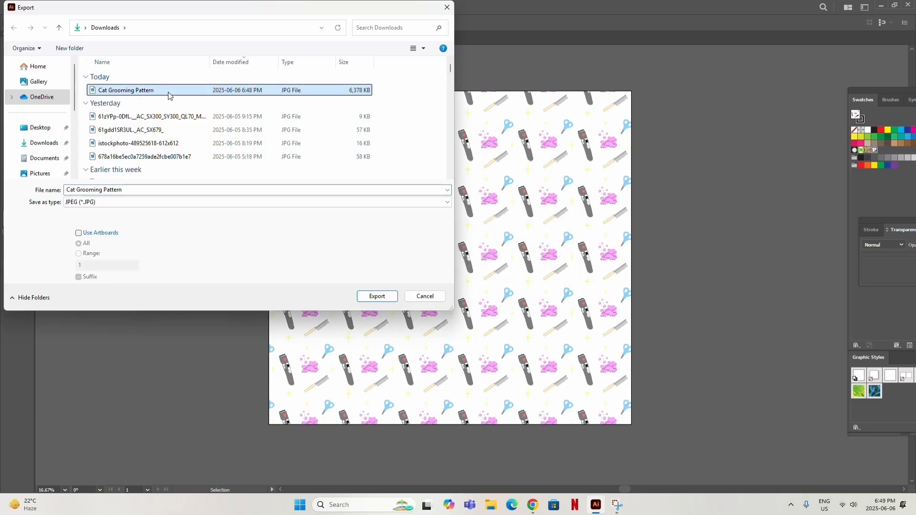
left_click(98, 236)
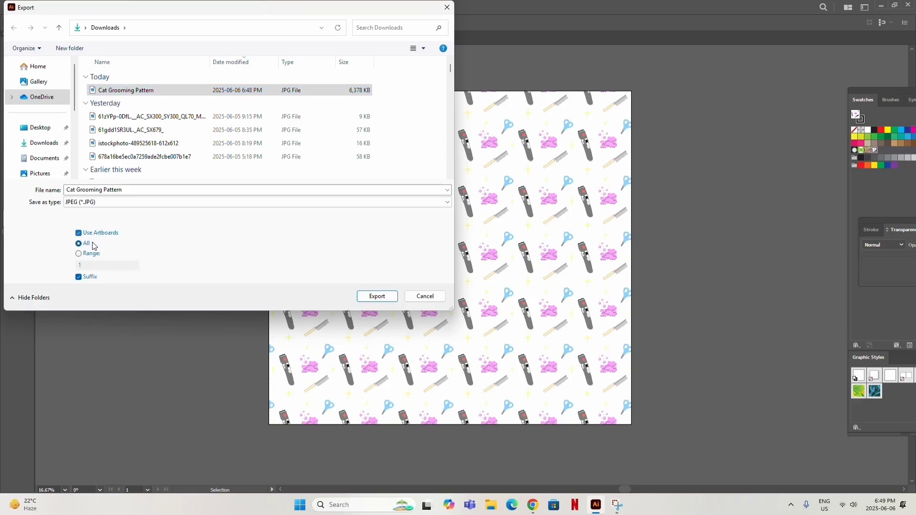
left_click(393, 298)
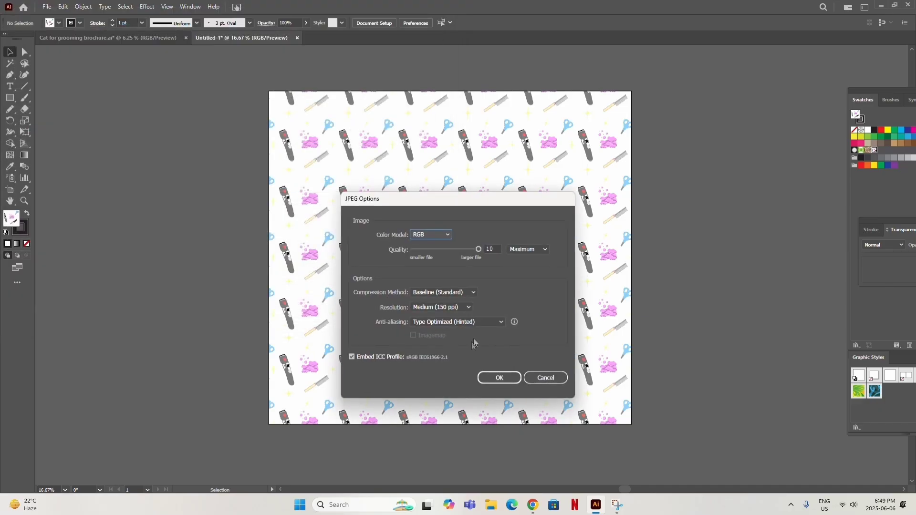
left_click(459, 307)
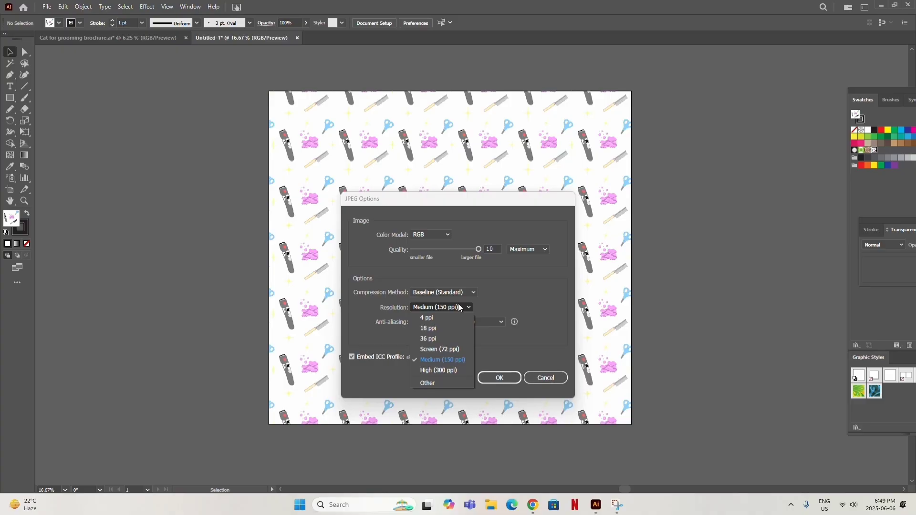
left_click(505, 288)
left_click(501, 378)
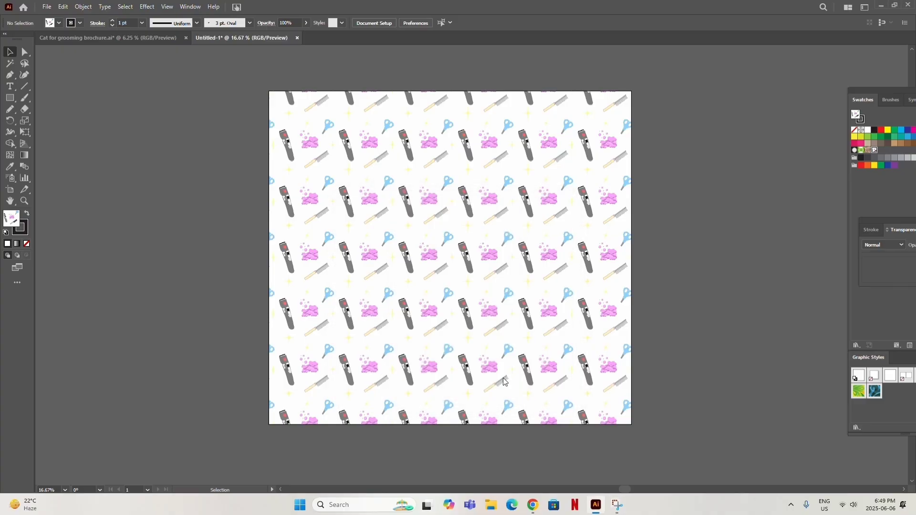
Switch to File Explorer and open the exported Cat Grooming Pattern-01 JPEG from the Downloads folder for viewing.
left_click(491, 505)
left_click(308, 256)
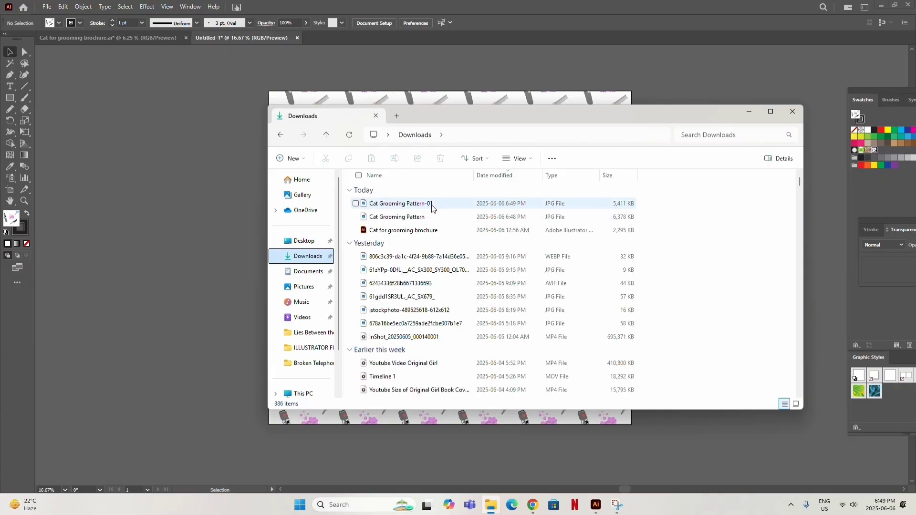
left_click(431, 205)
double_click(432, 205)
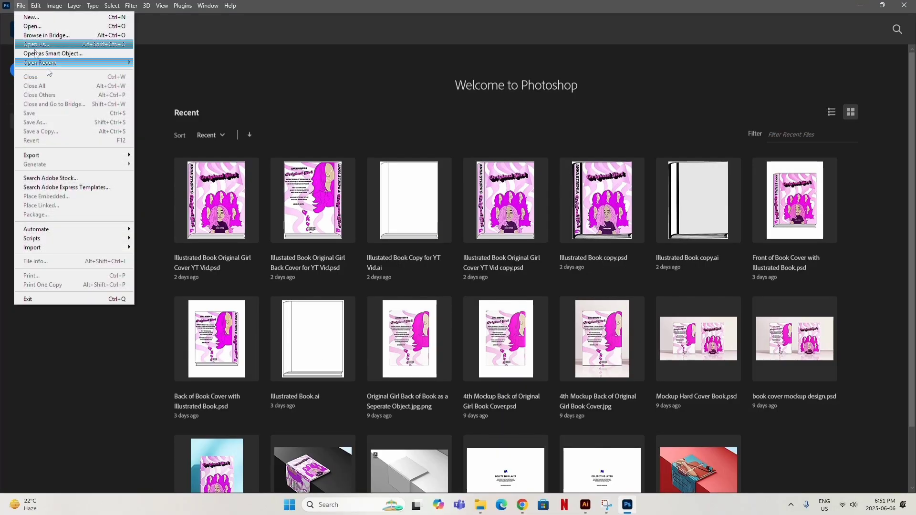
Open the Cat Grooming Pattern-01 JPEG from the Downloads folder in Photoshop.
left_click(48, 26)
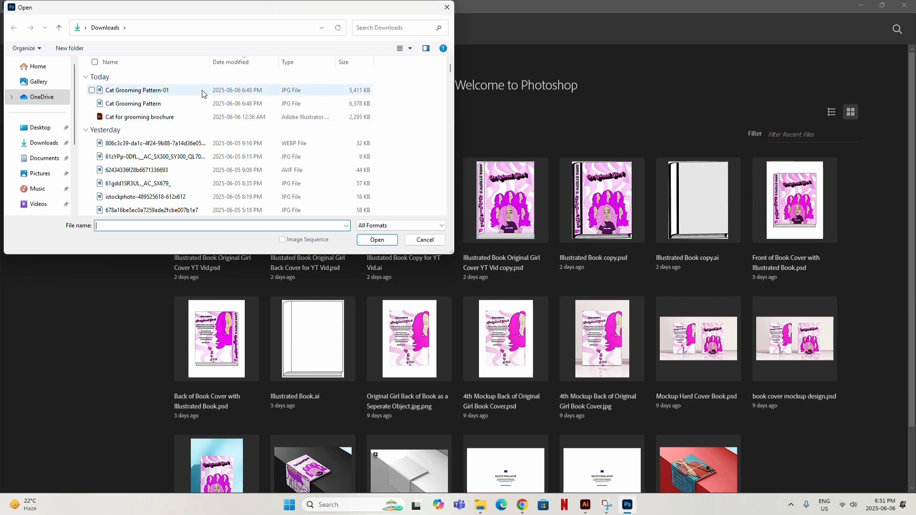
left_click(204, 91)
left_click(376, 239)
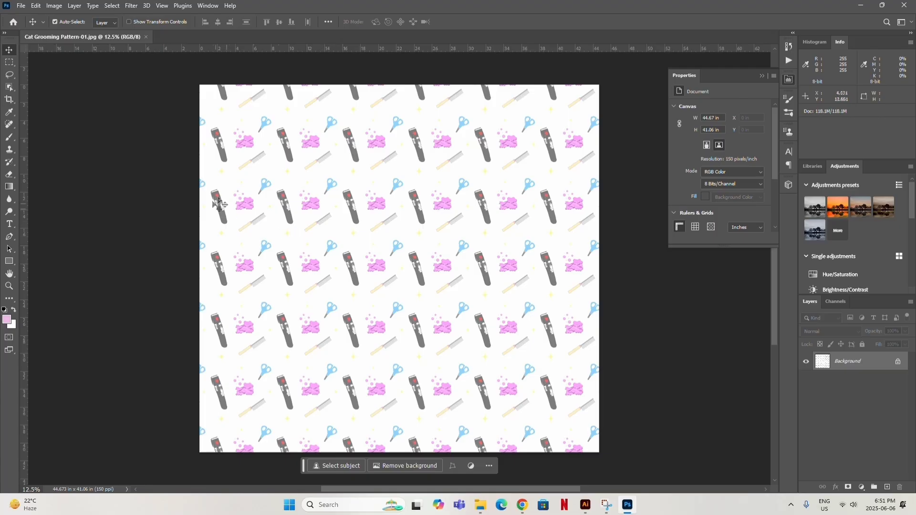
Add a Hue/Saturation adjustment layer over the pattern with hue +8 and saturation +45.
left_click(840, 270)
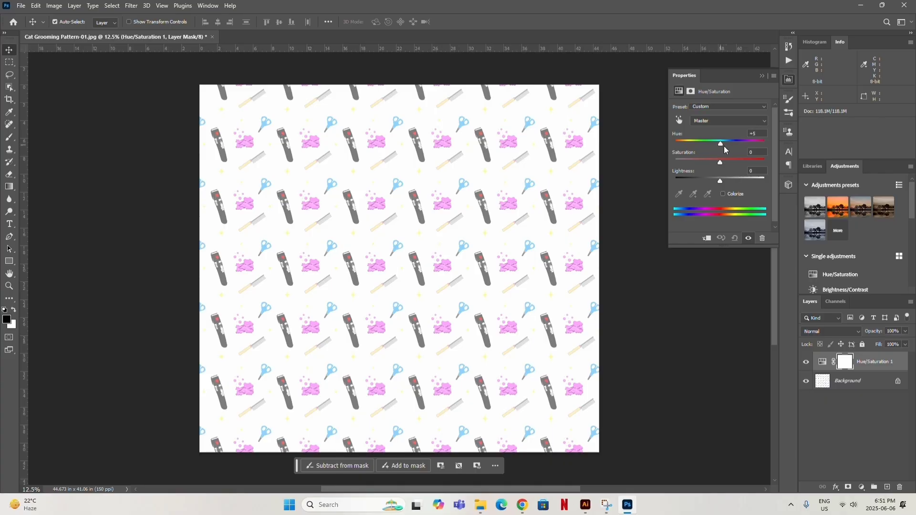
mouse_move(724, 150)
left_mouse_down()
mouse_move(743, 150)
mouse_move(728, 145)
left_mouse_up()
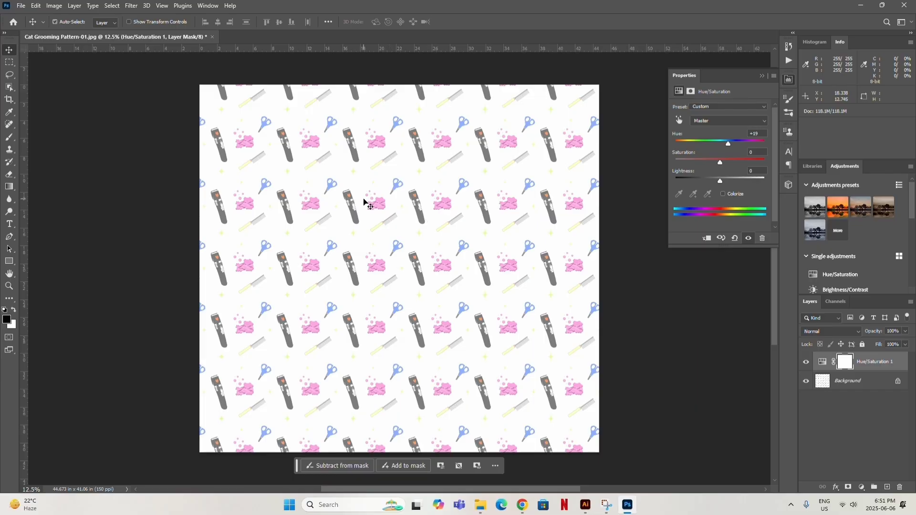
key("ctrl+plus")
key("ctrl+plus")
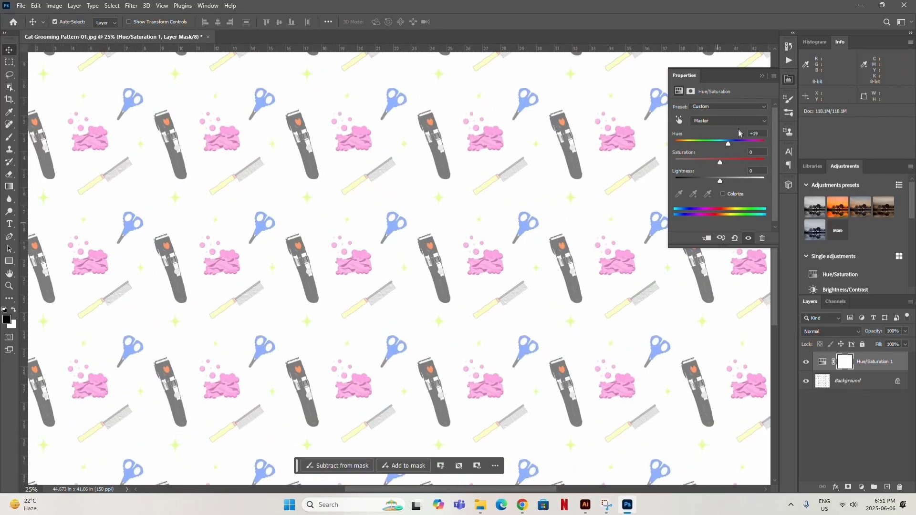
left_click_drag(729, 147, 725, 146)
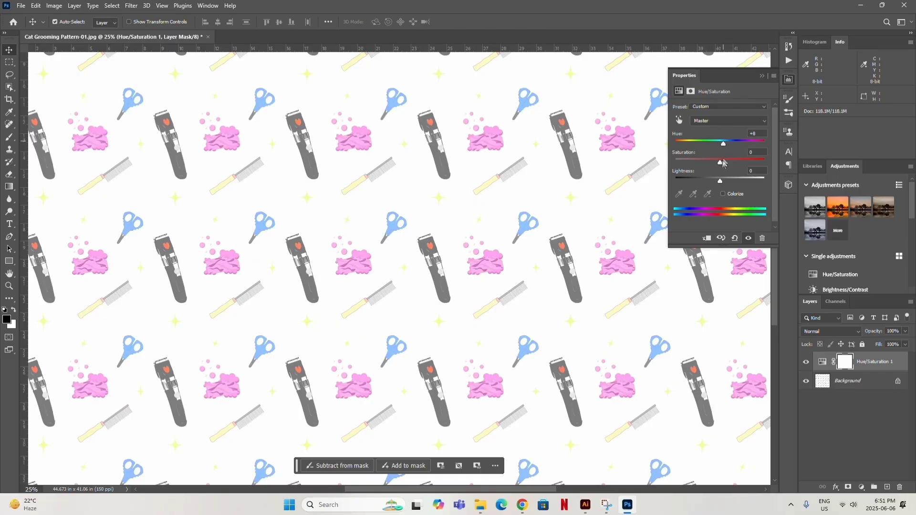
left_click_drag(723, 163, 745, 173)
Add an Exposure adjustment layer over the pattern with exposure left at 0.00 and gamma correction set to 0.71.
scroll(874, 219, "down", 2)
scroll(874, 223, "down", 2)
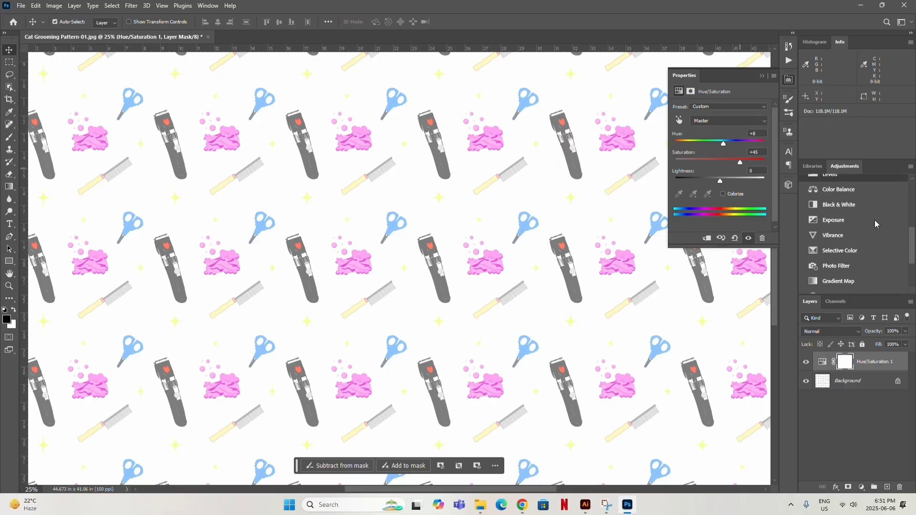
left_click(860, 221)
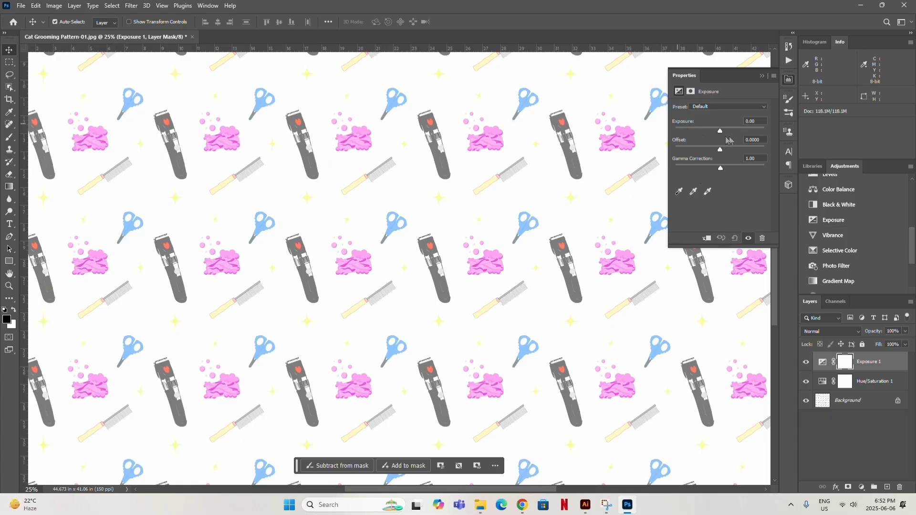
left_click_drag(720, 131, 728, 134)
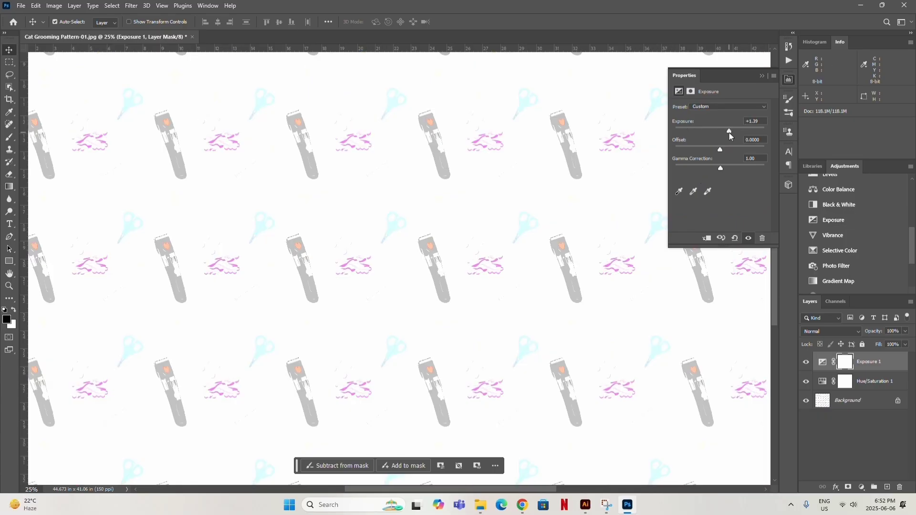
key("ctrl+z")
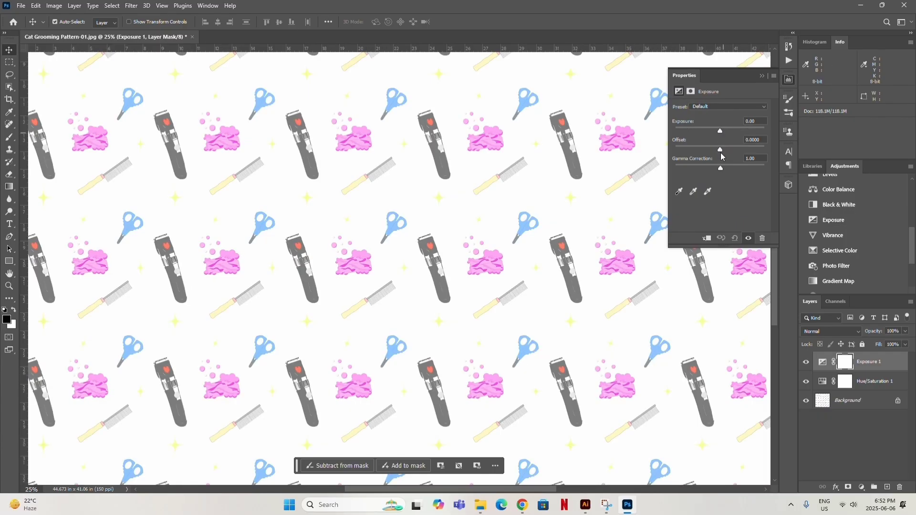
mouse_move(720, 168)
left_mouse_down()
mouse_move(736, 171)
mouse_move(722, 171)
left_mouse_up()
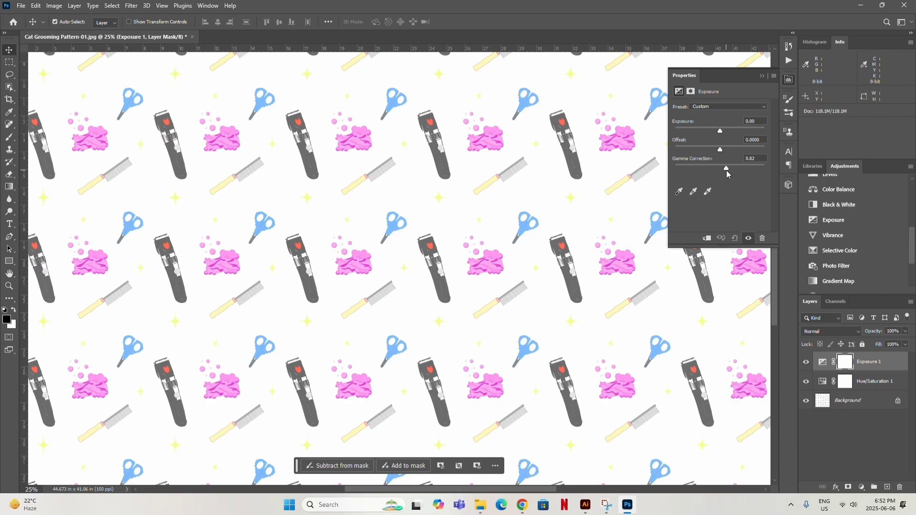
left_click_drag(725, 170, 730, 171)
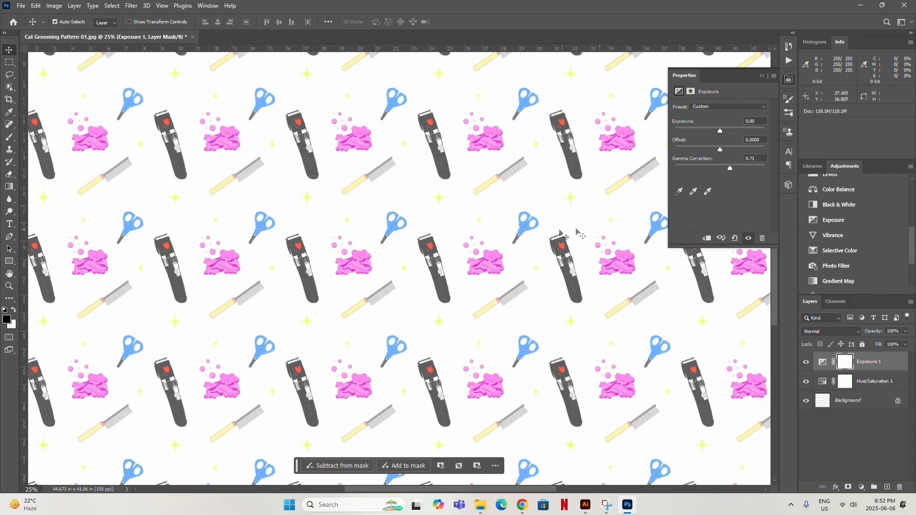
key("ctrl+minus")
key("ctrl+minus")
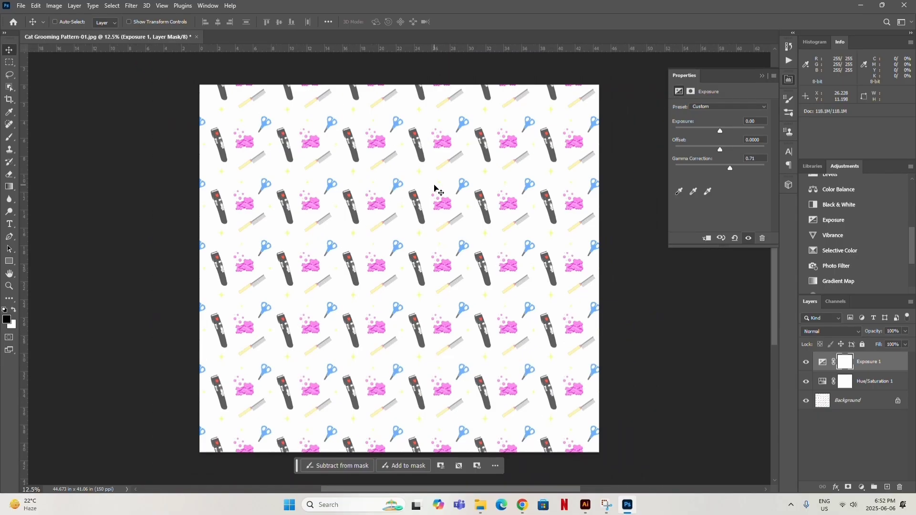
key("ctrl+plus")
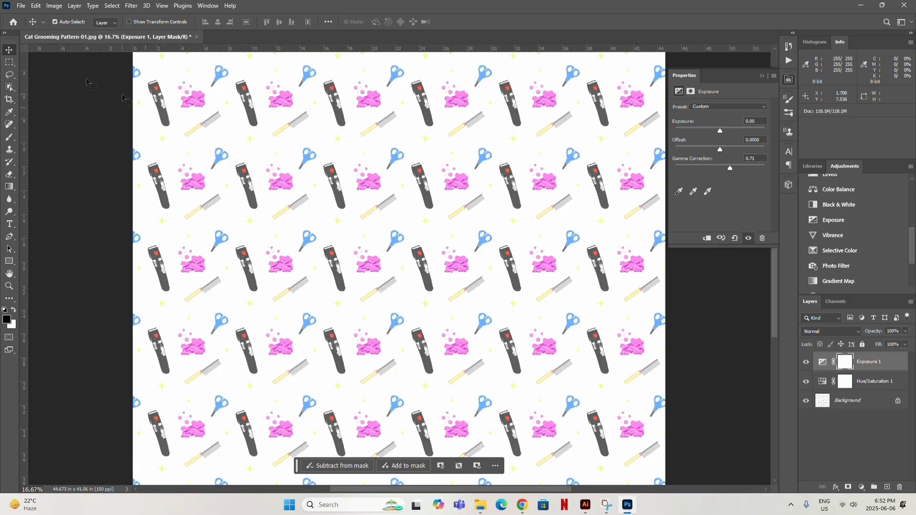
Save the adjusted pattern as the Photoshop file Cat Grooming Pattern-01 in Downloads with Maximize Compatibility enabled.
left_click(21, 6)
left_click(46, 121)
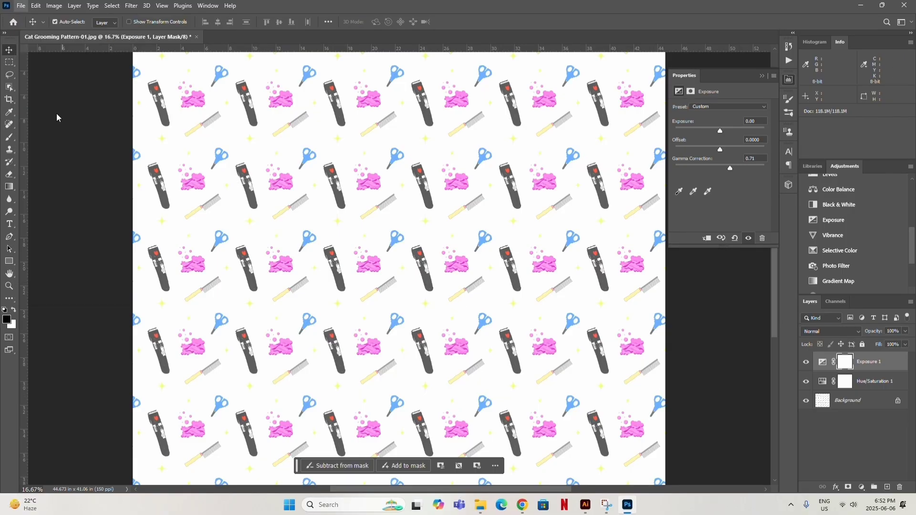
left_click(6, 146)
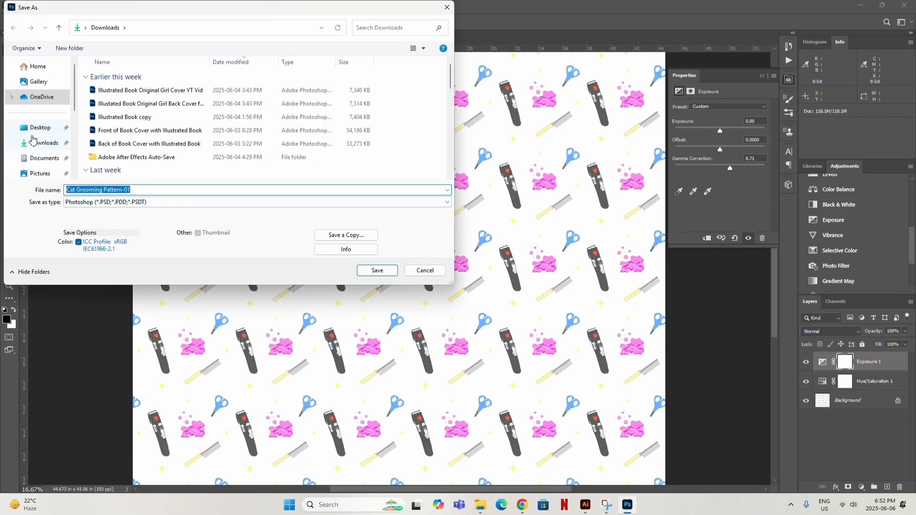
left_click(377, 270)
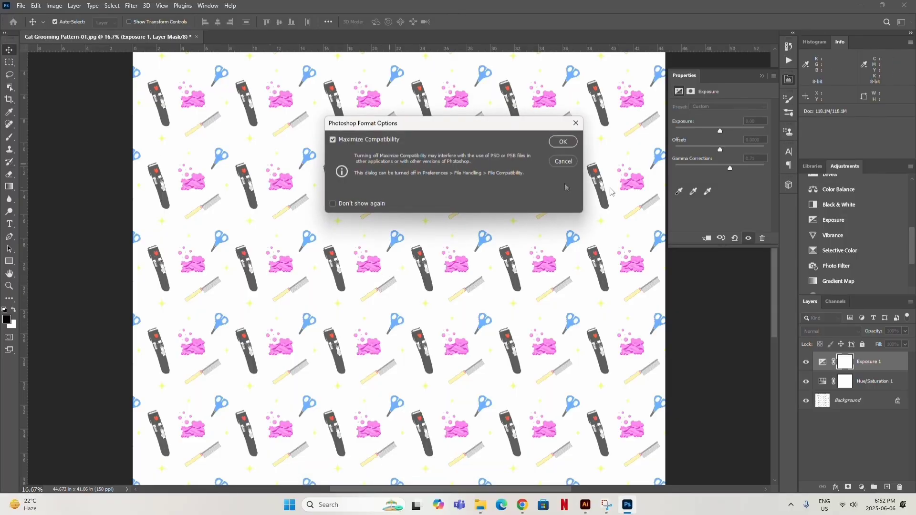
left_click(567, 140)
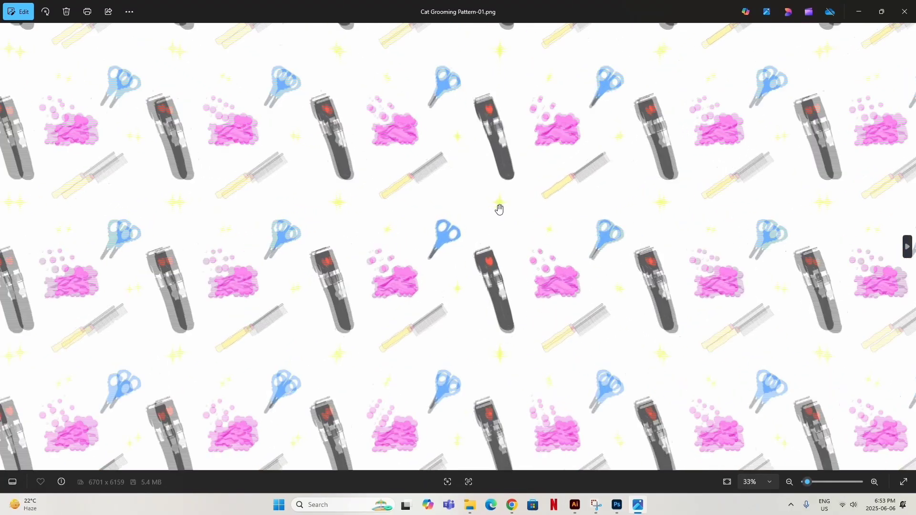
Examine the illustrations in Cat Grooming Pattern-01.png up close in the image viewer.
scroll(499, 209, "up", 3)
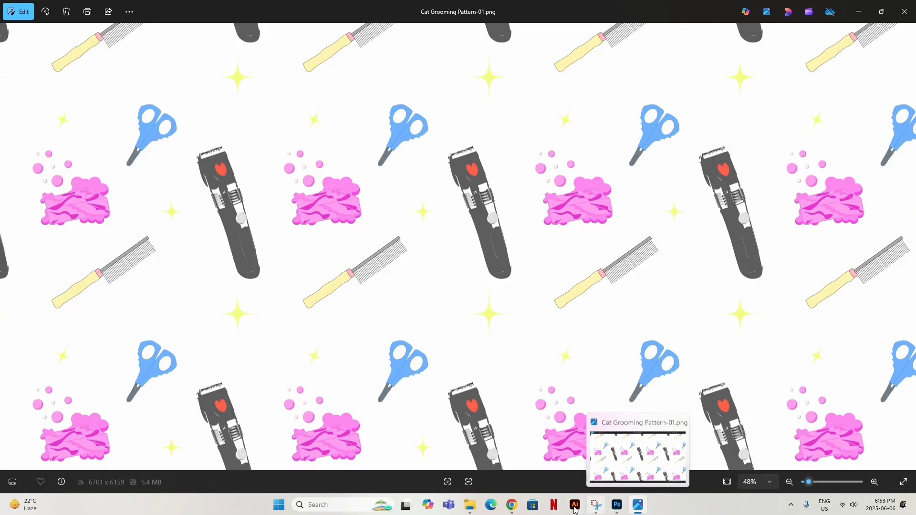
left_click(449, 504)
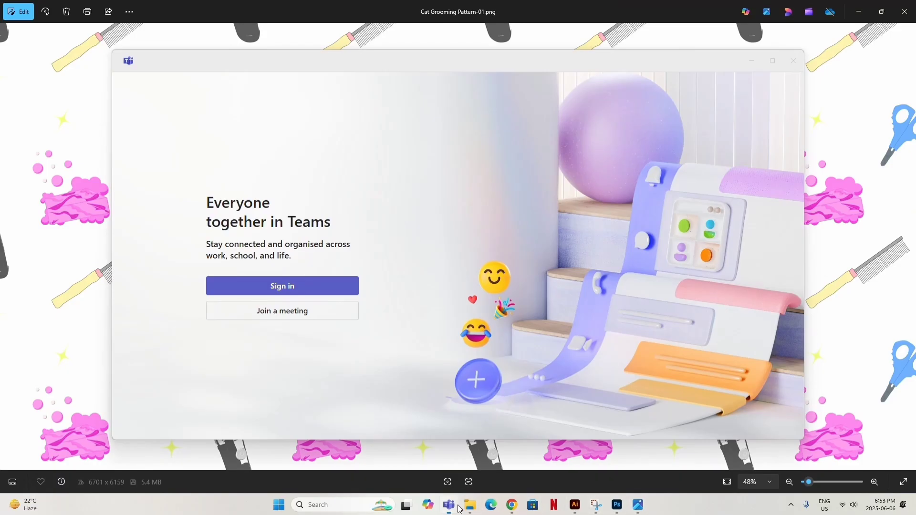
Close the Teams window and open the original Cat Grooming Pattern-01.jpg from Downloads to examine its illustrations up close.
left_click(793, 61)
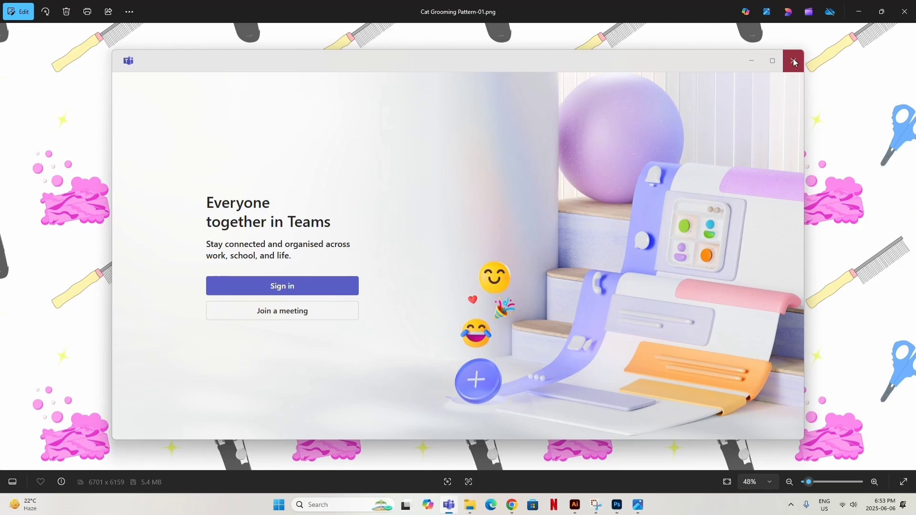
left_click(794, 63)
mouse_move(518, 511)
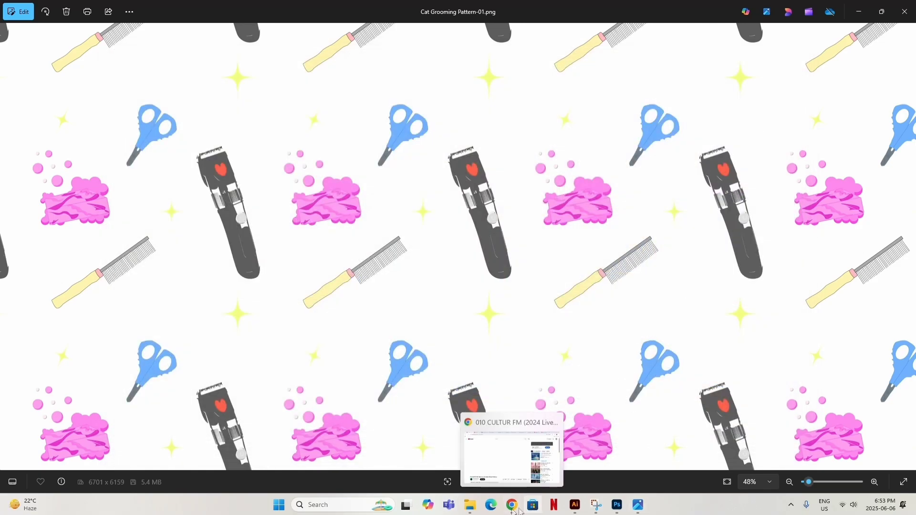
left_click(470, 505)
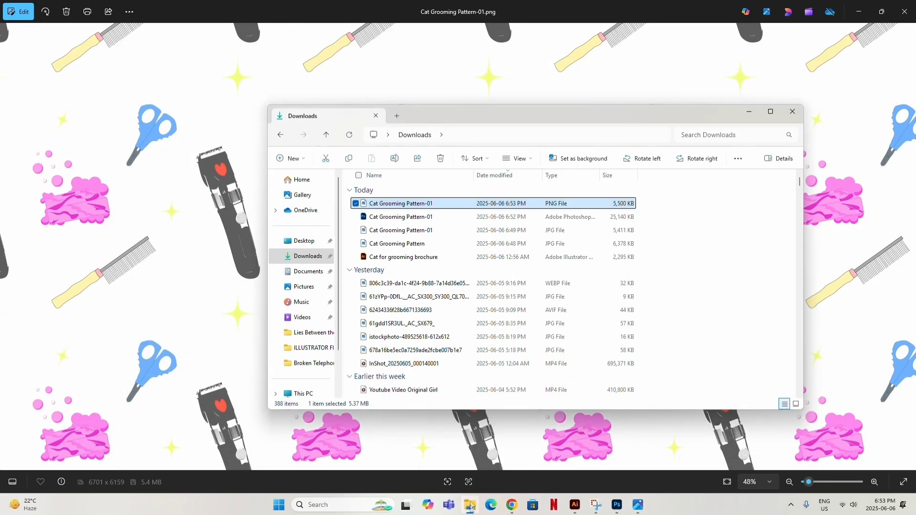
double_click(406, 229)
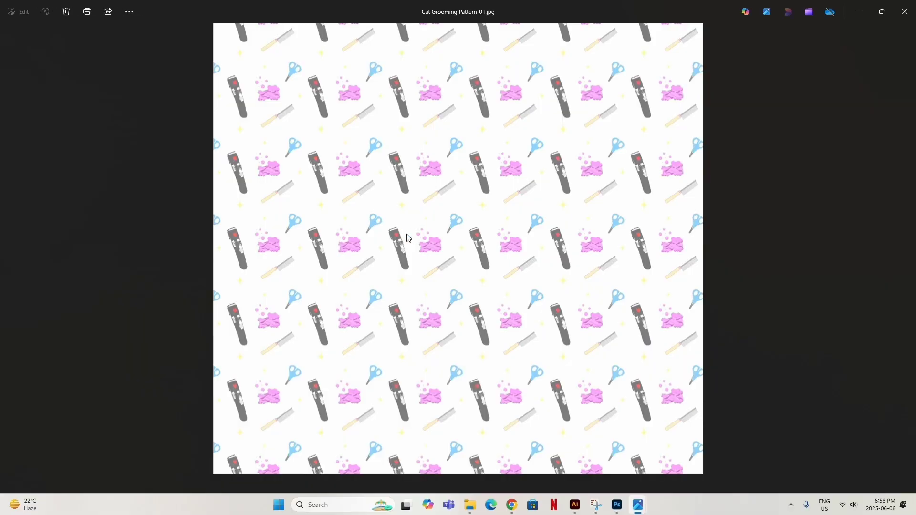
scroll(429, 241, "up", 5)
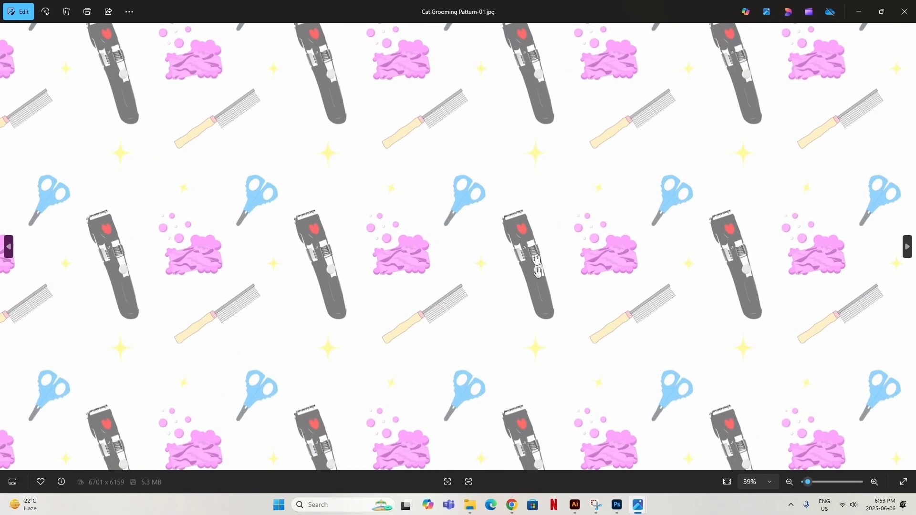
scroll(543, 286, "up", 4)
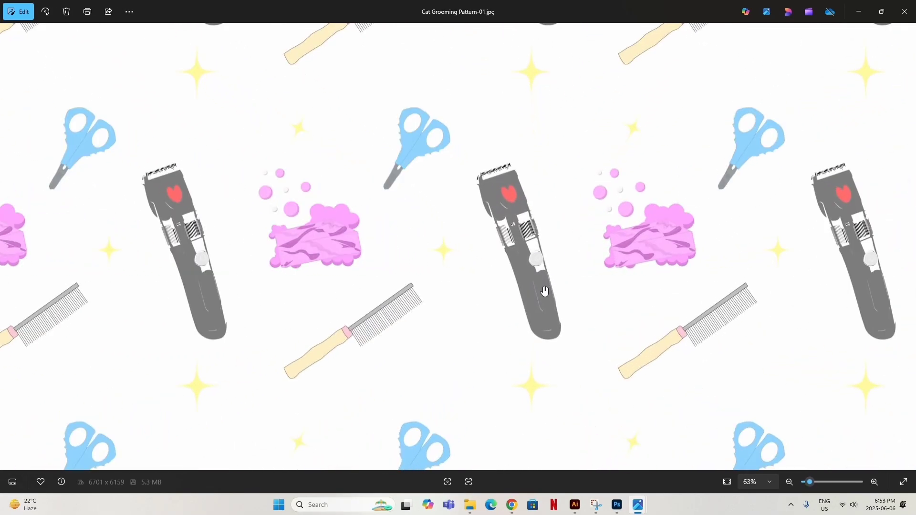
Compare the original JPG with the adjusted Cat Grooming Pattern-01.png, minimizing the Downloads window to view the PNG unobstructed.
mouse_move(653, 497)
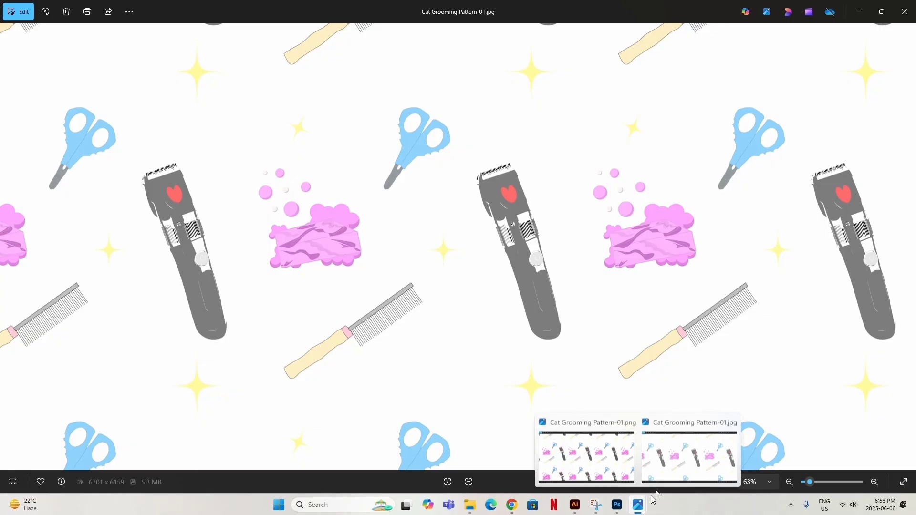
mouse_move(599, 476)
mouse_move(660, 466)
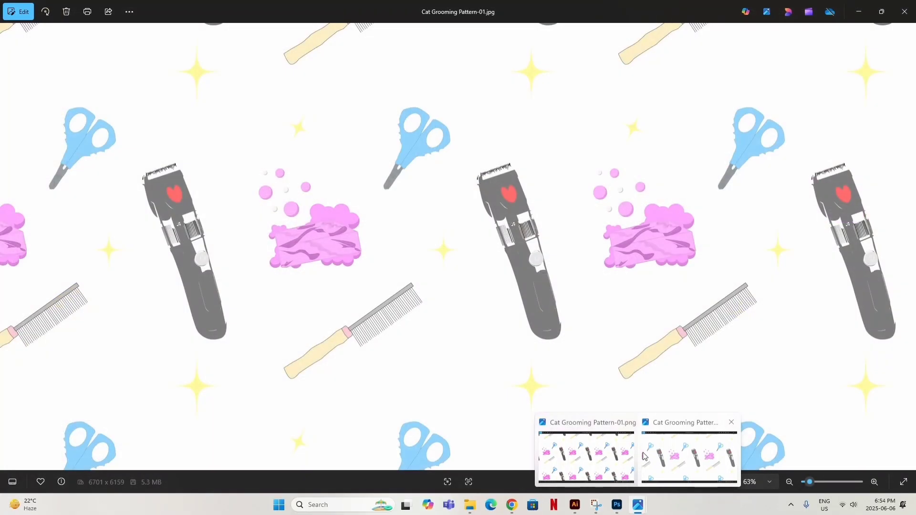
left_click(644, 456)
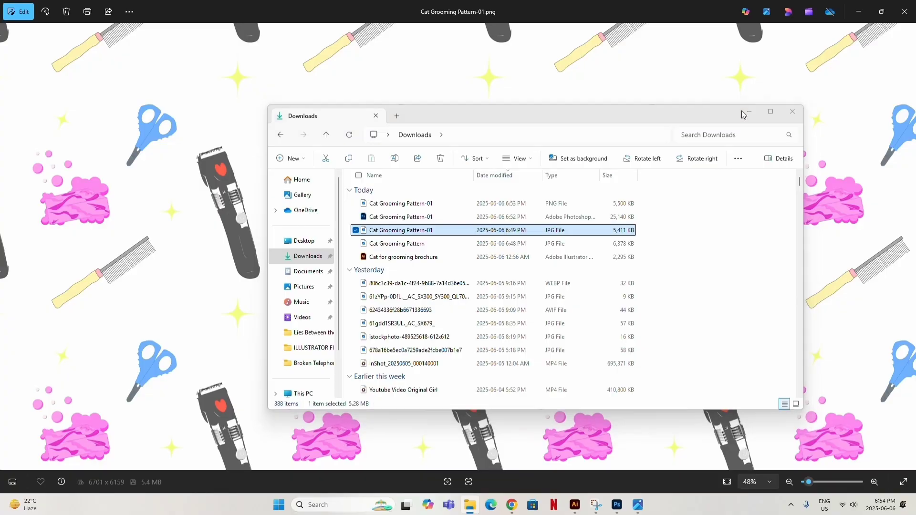
left_click(742, 111)
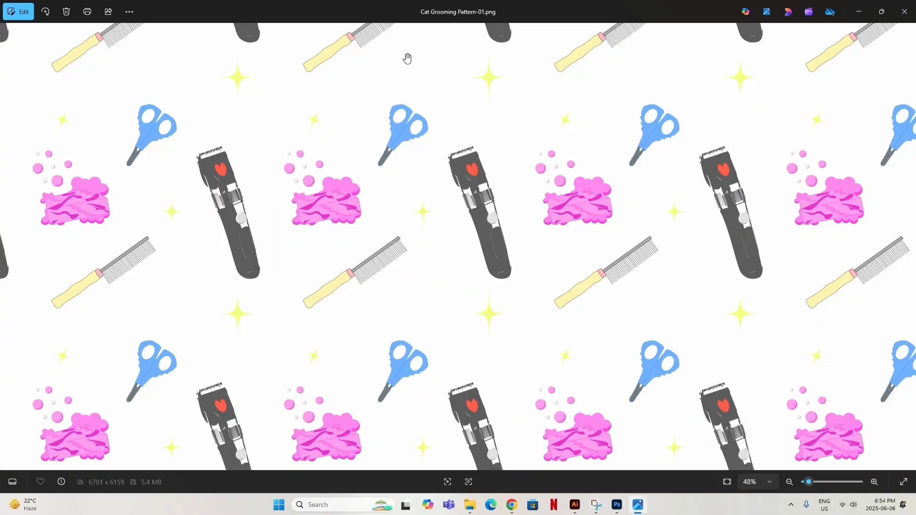